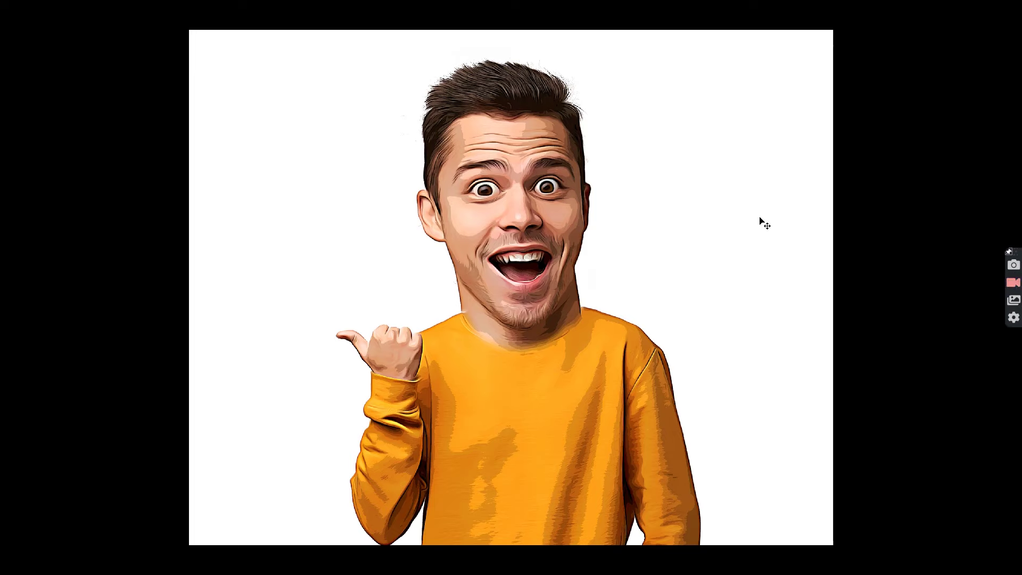
- Toggle the smart filters off and back on to compare the painterly look with the original photo
{"action": "key", "text": "F7"}
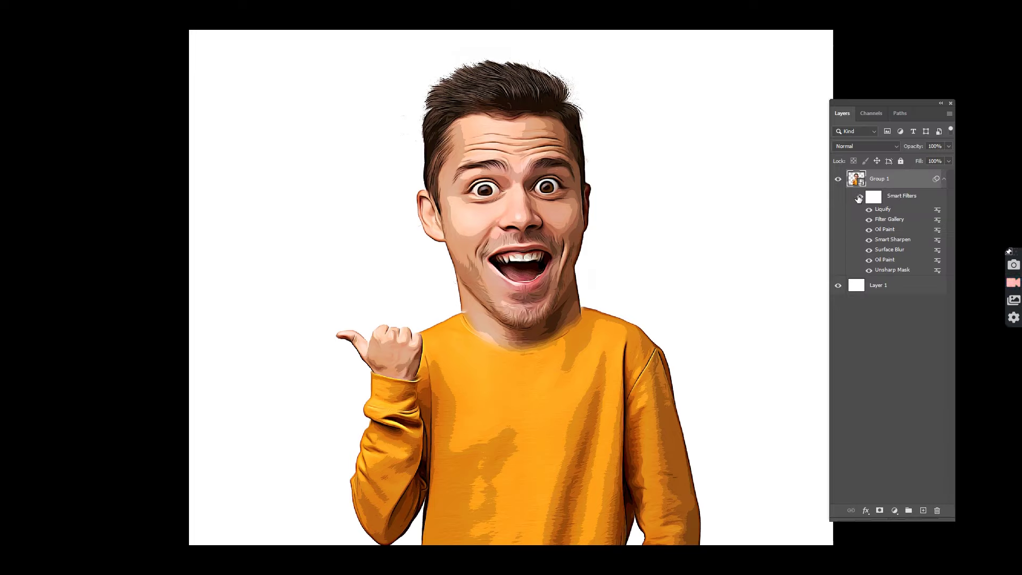
{"action": "left_click", "coordinate": [857, 197]}
{"action": "left_click", "coordinate": [859, 197]}
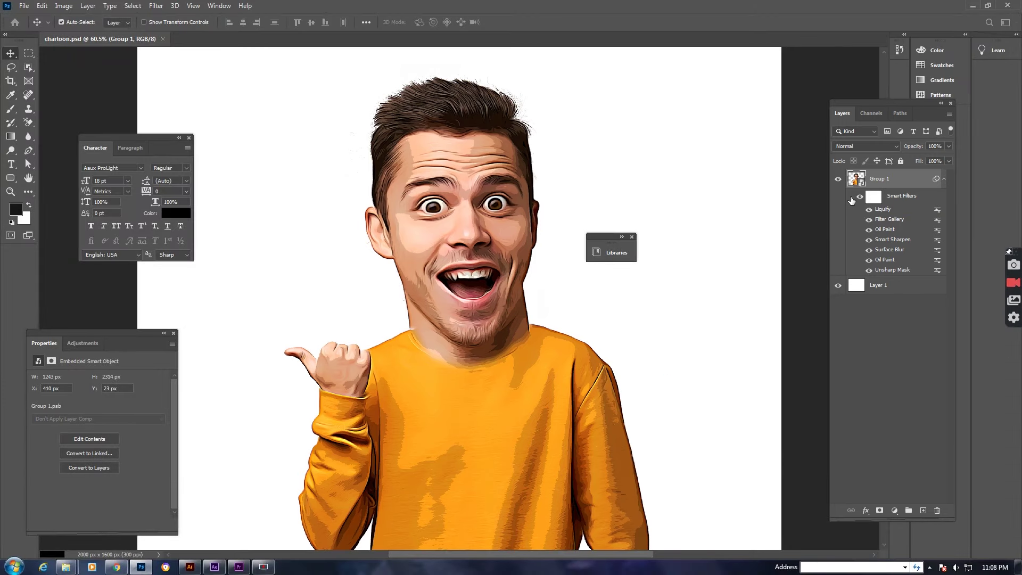
- Create a blank white 1080 × 1080 px document and bring up the design folder in File Explorer
{"action": "key", "text": "ctrl+n"}
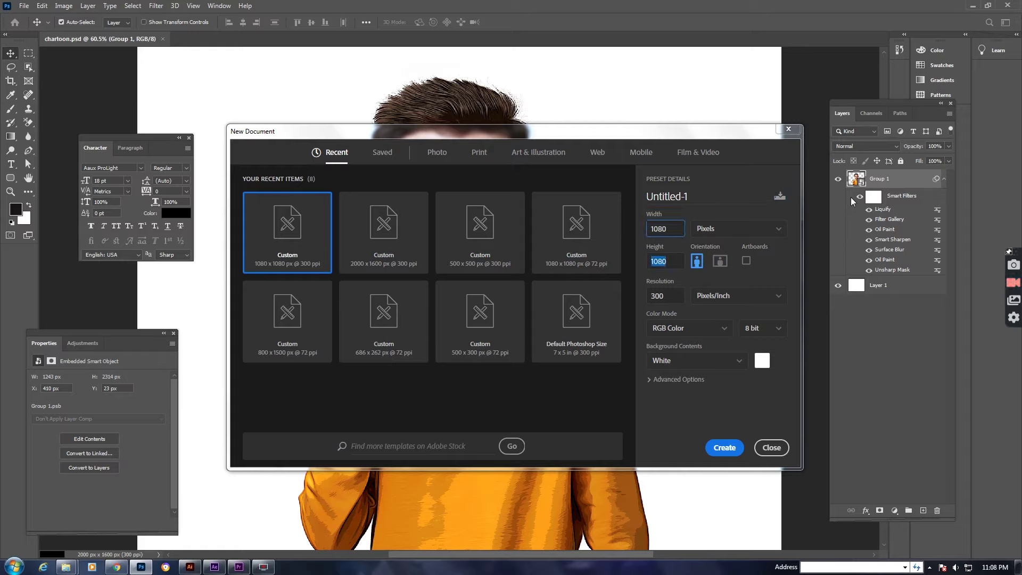
{"action": "key", "text": "Return"}
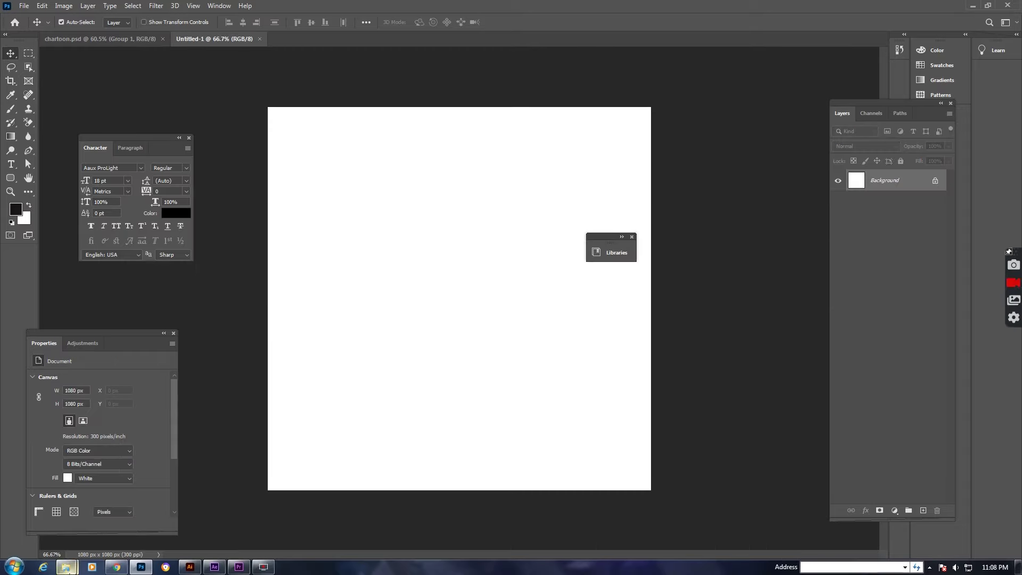
{"action": "mouse_move", "coordinate": [65, 566]}
{"action": "left_click", "coordinate": [69, 511]}
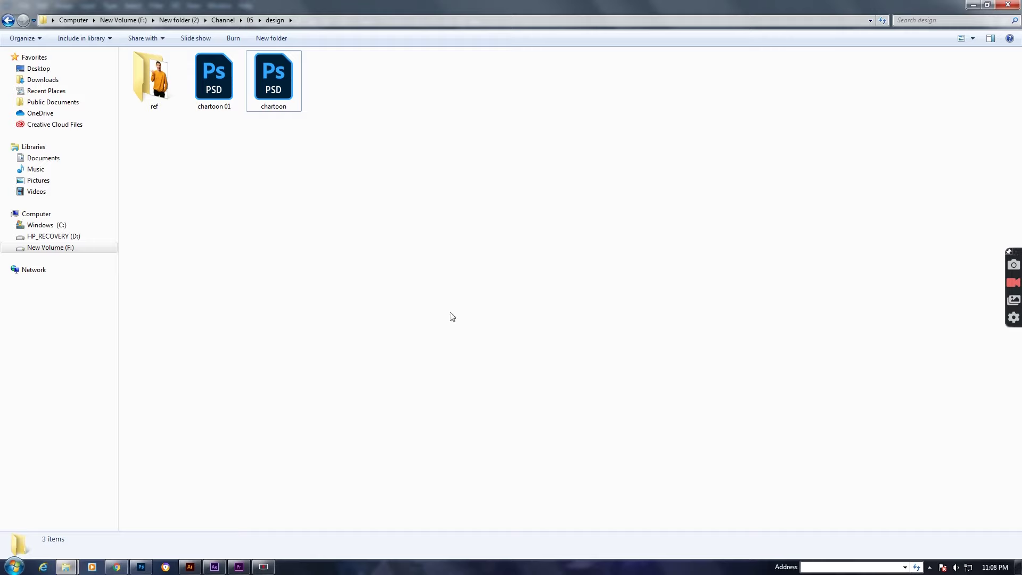
- Place men.png from the ref folder on the canvas, scaled and centred so the man fits
{"action": "double_click", "coordinate": [153, 80]}
{"action": "mouse_move", "coordinate": [168, 79]}
{"action": "left_mouse_down"}
{"action": "mouse_move", "coordinate": [305, 118]}
{"action": "mouse_move", "coordinate": [480, 253]}
{"action": "left_mouse_up"}
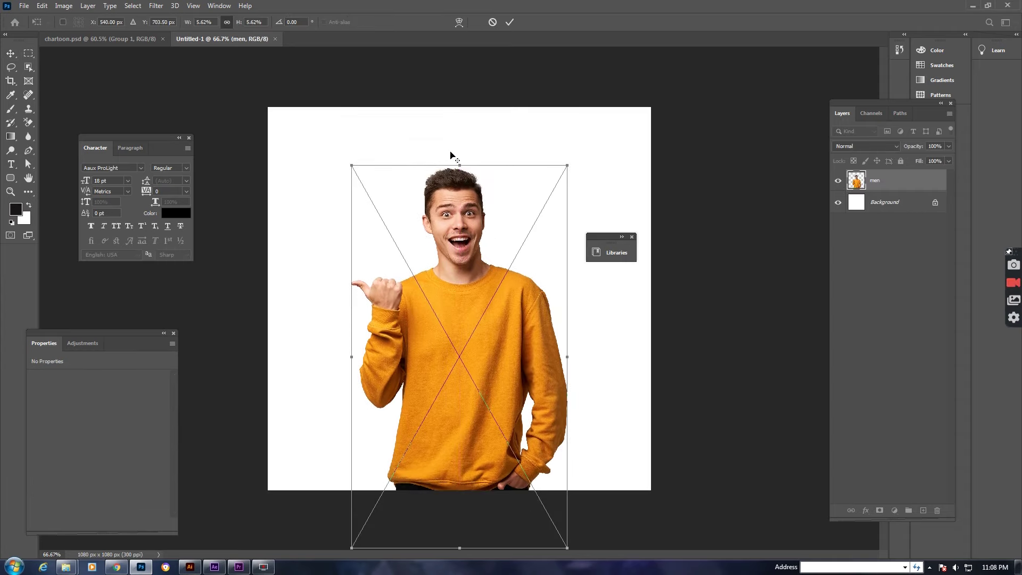
{"action": "left_click_drag", "start_coordinate": [456, 160], "coordinate": [459, 86]}
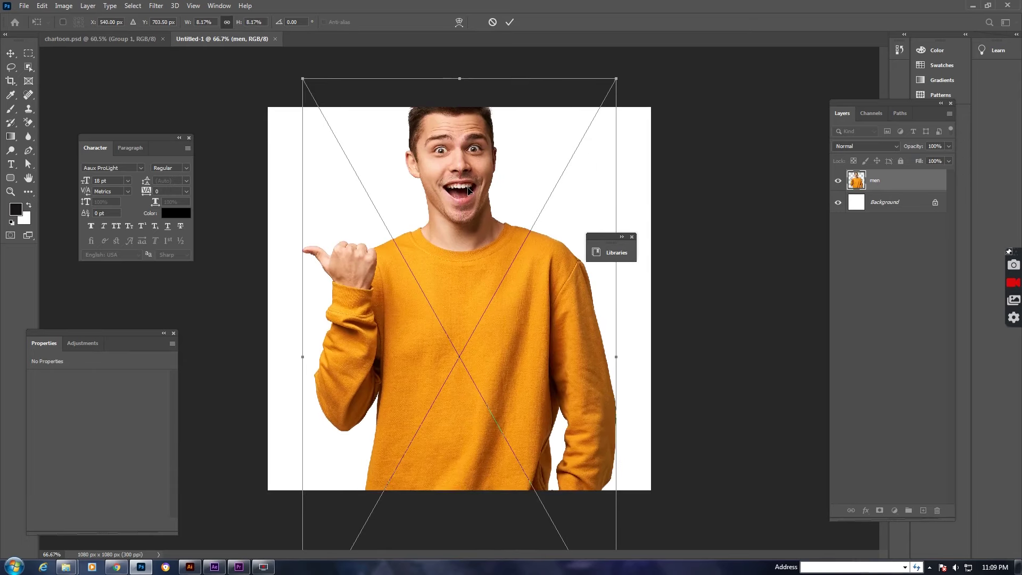
{"action": "left_click_drag", "start_coordinate": [466, 203], "coordinate": [466, 267]}
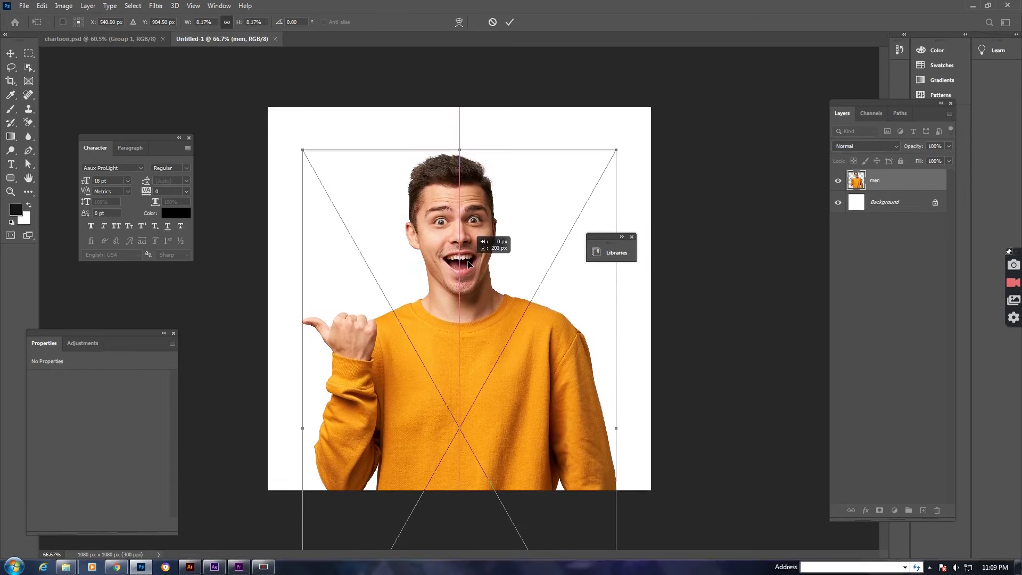
{"action": "left_click_drag", "start_coordinate": [460, 153], "coordinate": [460, 112]}
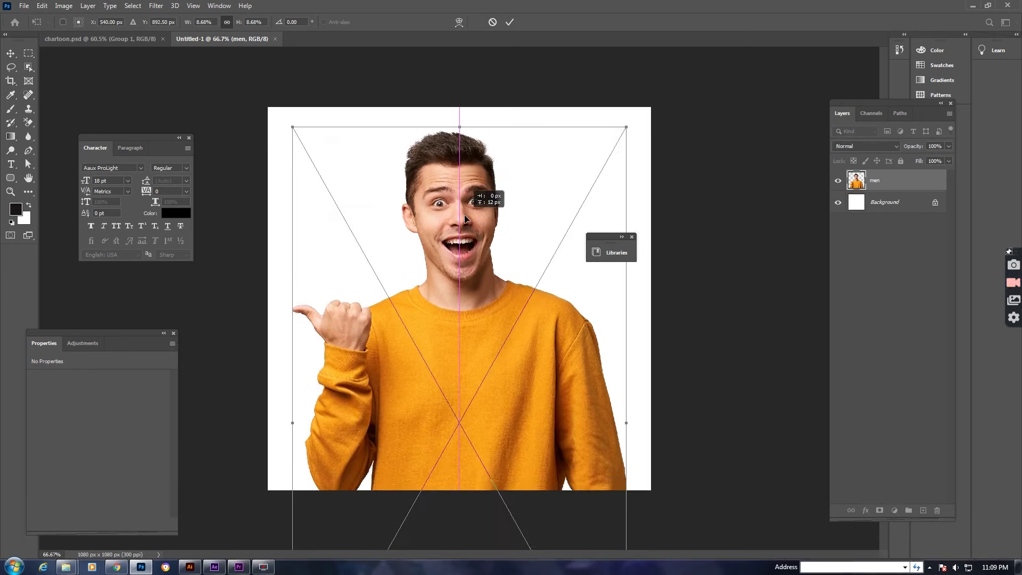
{"action": "left_click_drag", "start_coordinate": [459, 111], "coordinate": [460, 174]}
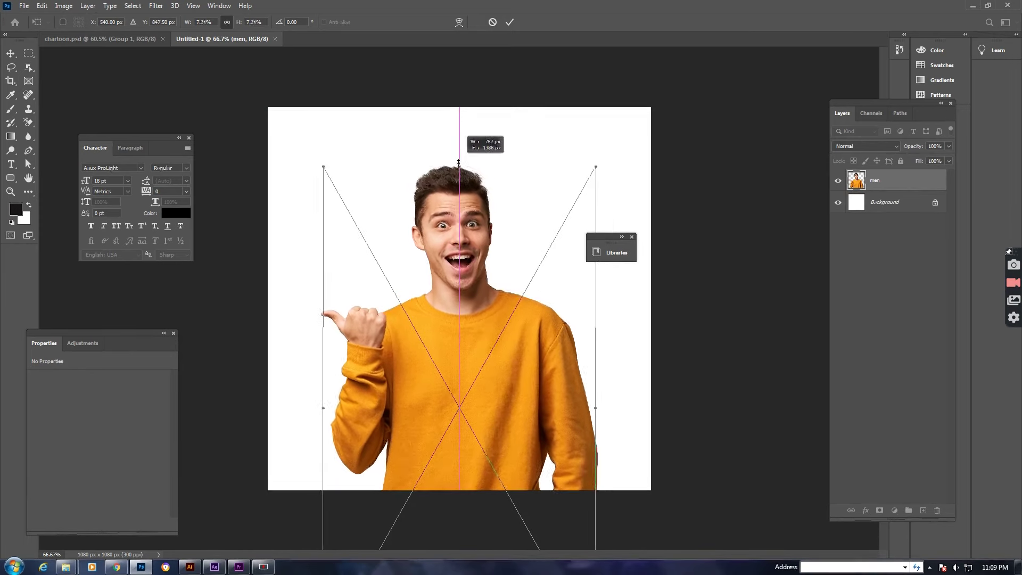
{"action": "left_click_drag", "start_coordinate": [477, 218], "coordinate": [463, 220]}
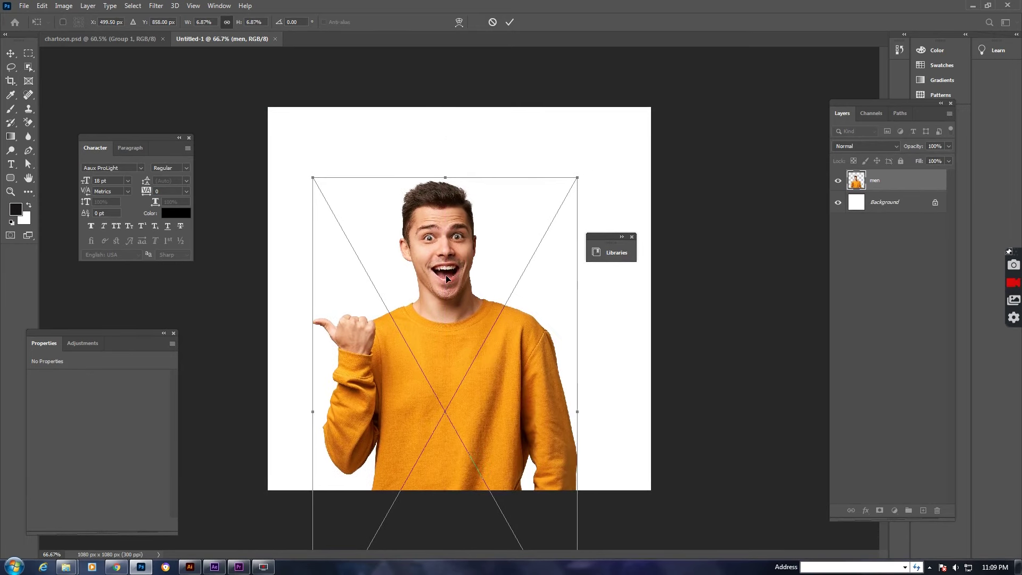
{"action": "key", "text": "Return"}
- Save the document as Untitled-1.psd and zoom in on the man's face
{"action": "key", "text": "ctrl+s"}
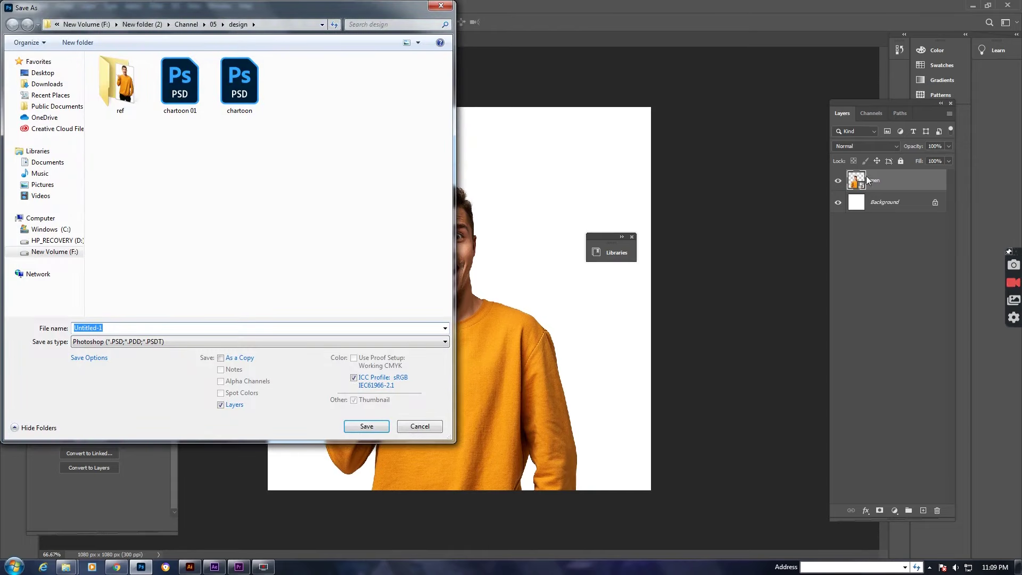
{"action": "key", "text": "Return"}
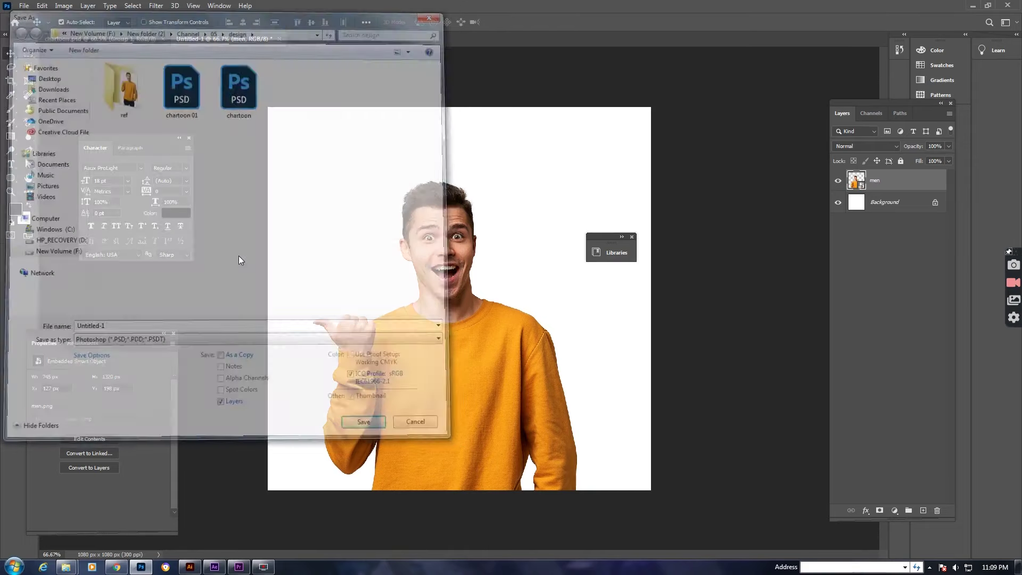
{"action": "key", "text": "Return"}
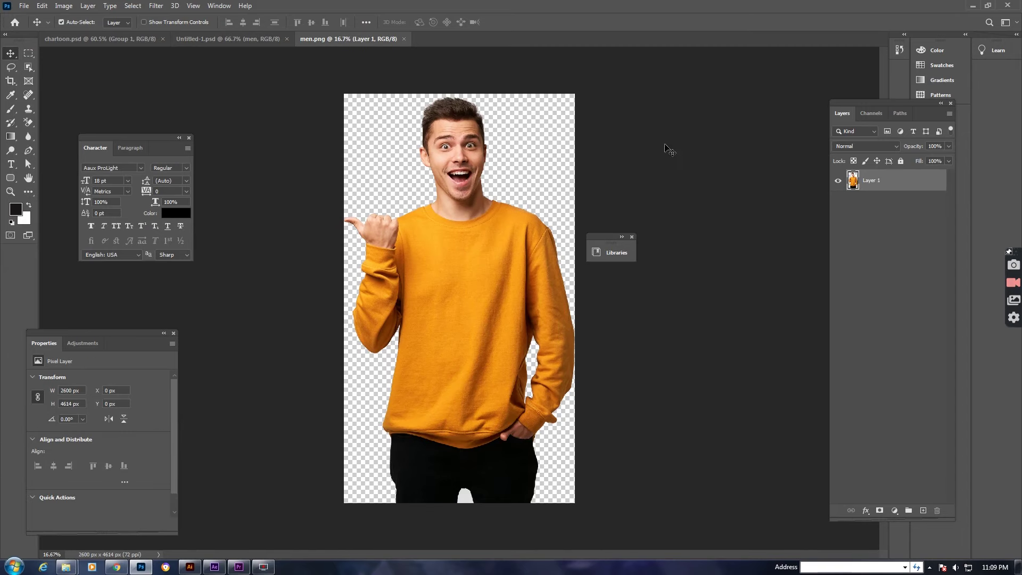
{"action": "key", "text": "z"}
{"action": "left_click", "coordinate": [476, 182]}
- Trace a Pen path around the man's head and neck in men.png
{"action": "scroll", "coordinate": [476, 181], "scroll_direction": "up", "scroll_amount": 2}
{"action": "left_click", "coordinate": [446, 241]}
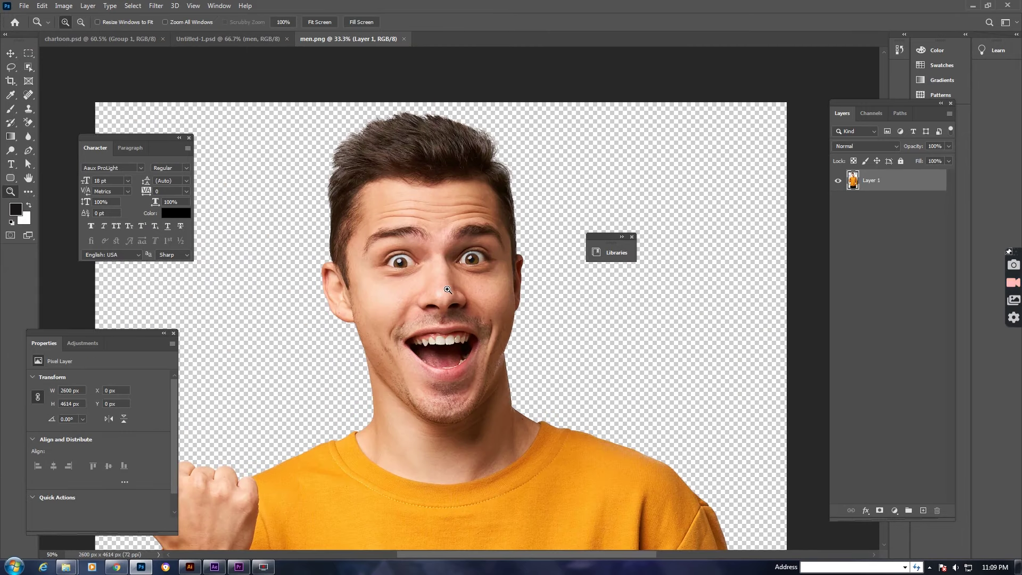
{"action": "key", "text": "p"}
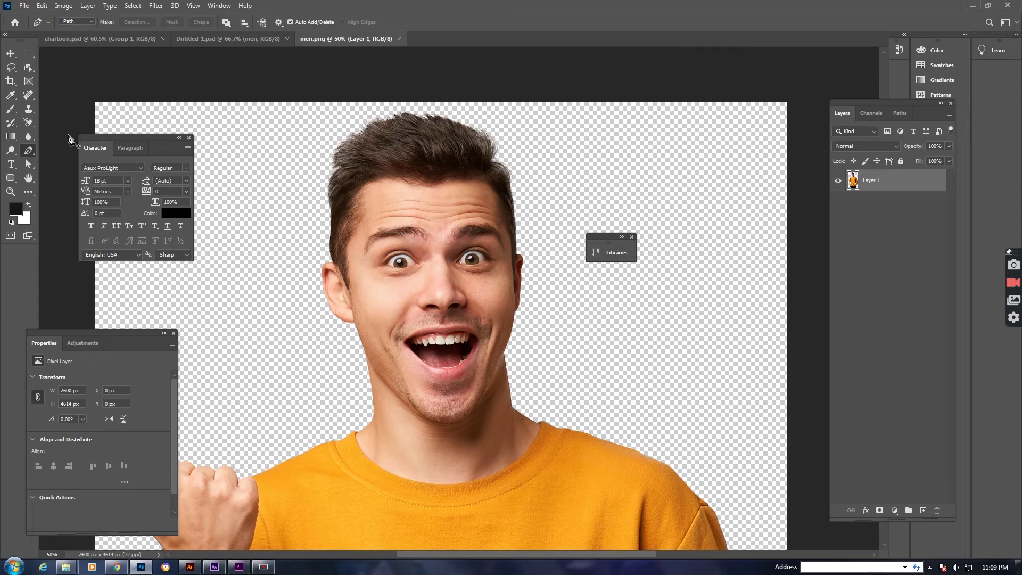
{"action": "right_click", "coordinate": [31, 153]}
{"action": "left_click", "coordinate": [85, 160]}
{"action": "mouse_move", "coordinate": [280, 161]}
{"action": "left_mouse_down"}
{"action": "mouse_move", "coordinate": [303, 298]}
{"action": "mouse_move", "coordinate": [345, 402]}
{"action": "mouse_move", "coordinate": [569, 394]}
{"action": "mouse_move", "coordinate": [529, 149]}
{"action": "mouse_move", "coordinate": [389, 92]}
{"action": "mouse_move", "coordinate": [285, 152]}
{"action": "mouse_move", "coordinate": [280, 167]}
{"action": "left_mouse_up"}
- Turn the head outline into a selection, copy it, and return to Untitled-1.psd
{"action": "key", "text": "ctrl+Return"}
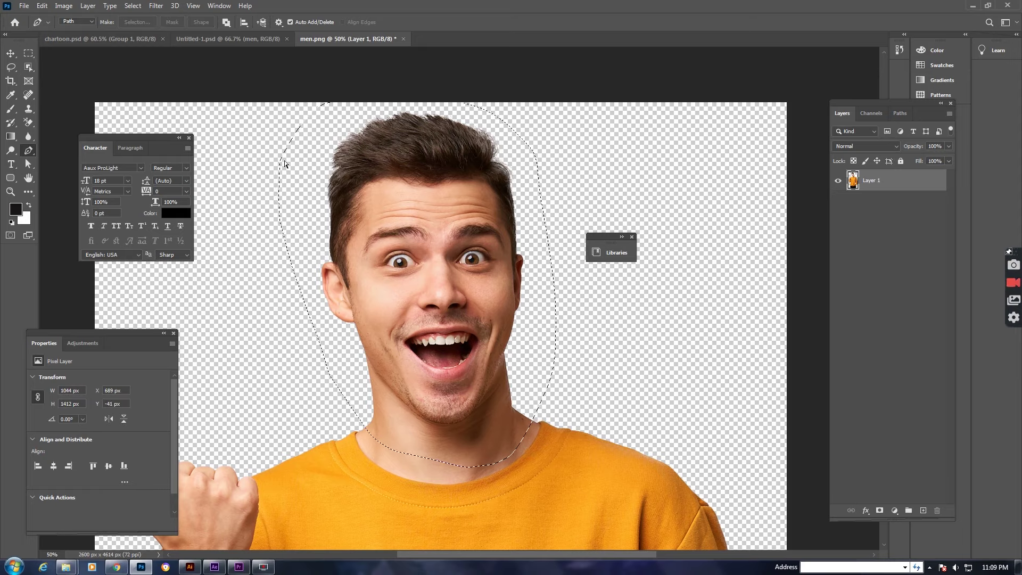
{"action": "key", "text": "Delete"}
{"action": "key", "text": "v"}
{"action": "key", "text": "ctrl+shift+Tab"}
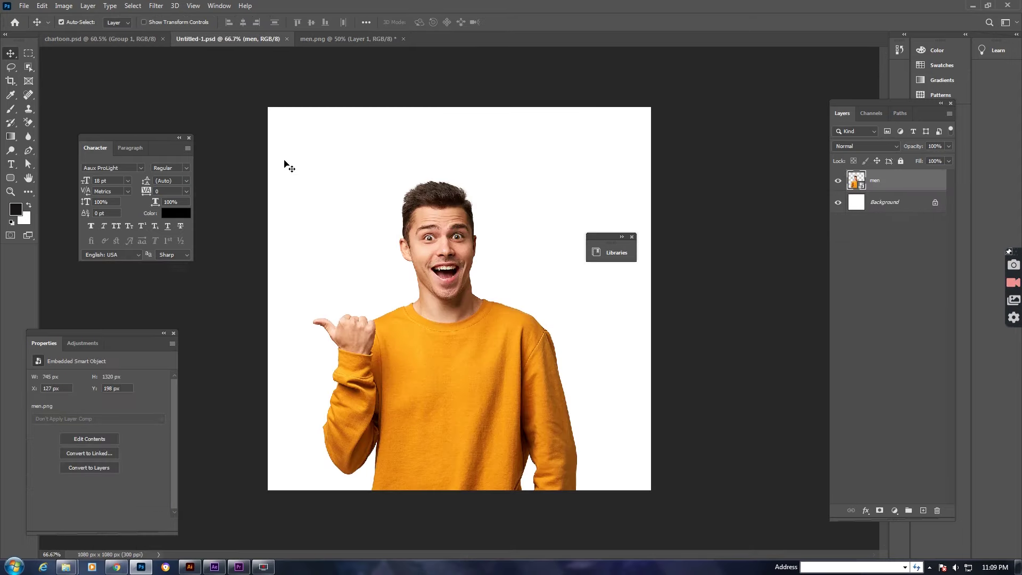
- Paste the copied head and convert its Layer 1 to a smart object
{"action": "key", "text": "ctrl+v"}
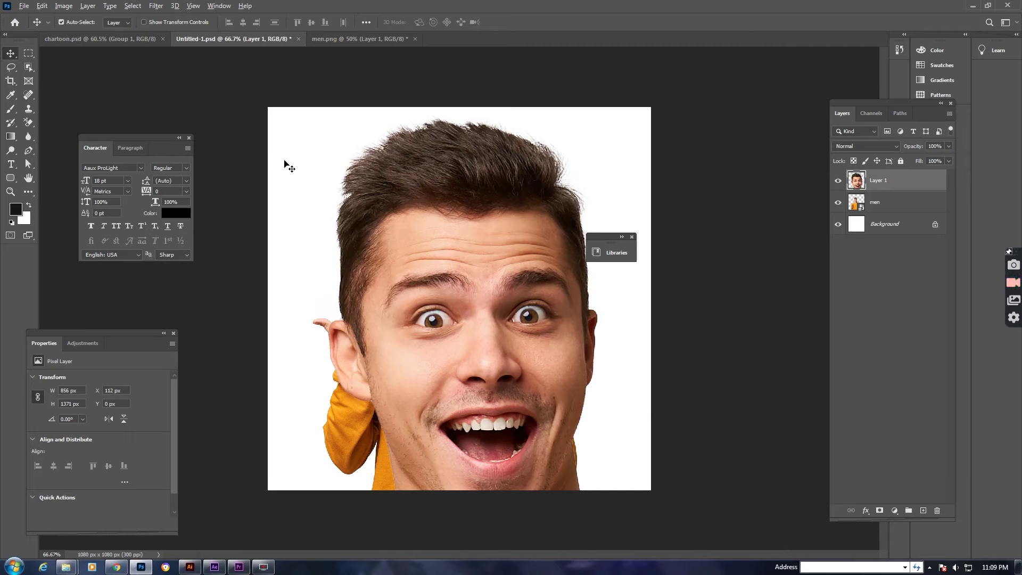
{"action": "right_click", "coordinate": [881, 173]}
{"action": "left_click", "coordinate": [805, 258]}
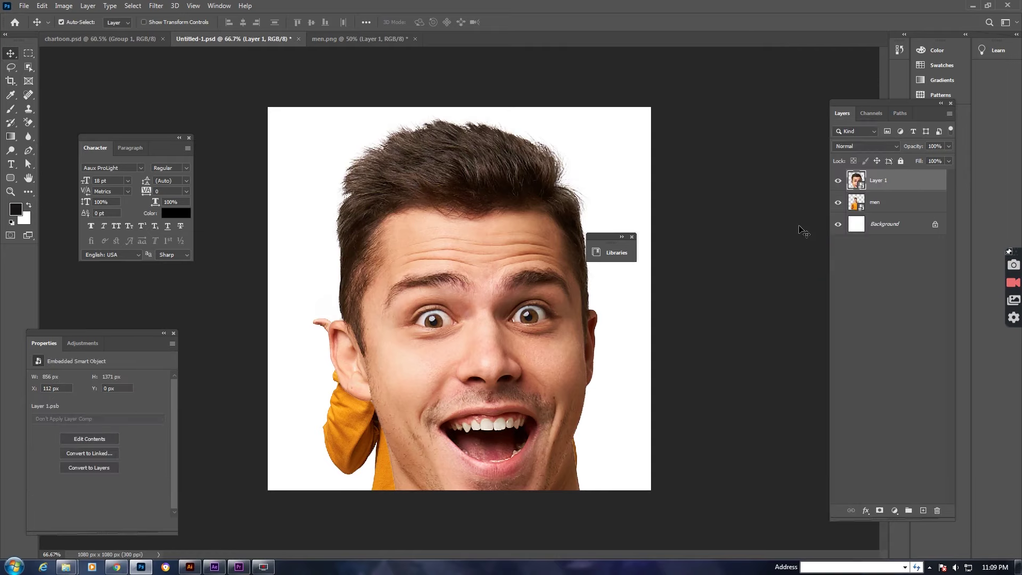
- Resize and position the head so it sits oversized on top of the body
{"action": "key", "text": "ctrl+t"}
{"action": "left_click_drag", "start_coordinate": [459, 107], "coordinate": [463, 179]}
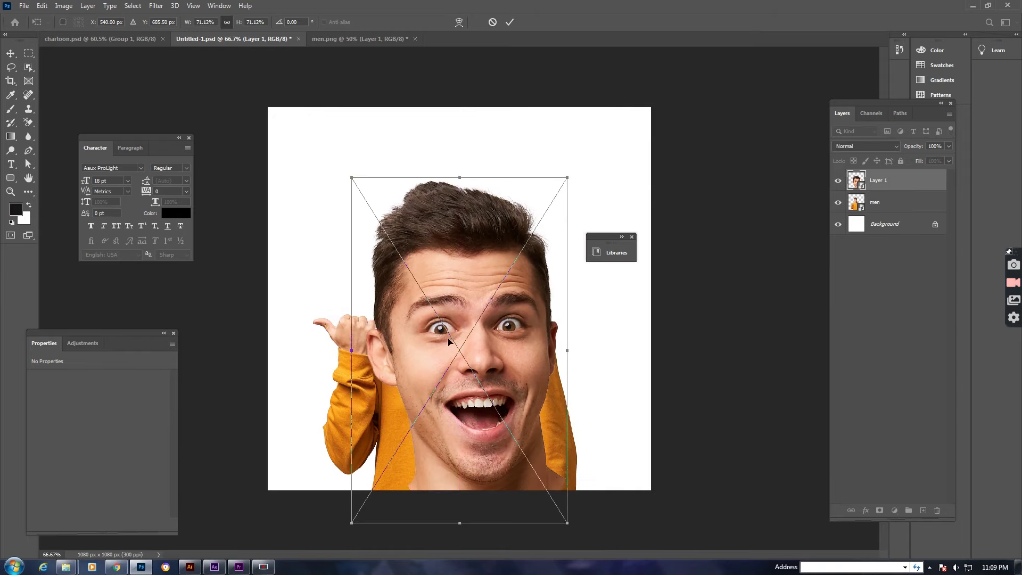
{"action": "left_click_drag", "start_coordinate": [451, 339], "coordinate": [423, 167]}
{"action": "left_click_drag", "start_coordinate": [542, 349], "coordinate": [496, 277]}
{"action": "left_click_drag", "start_coordinate": [479, 200], "coordinate": [472, 252]}
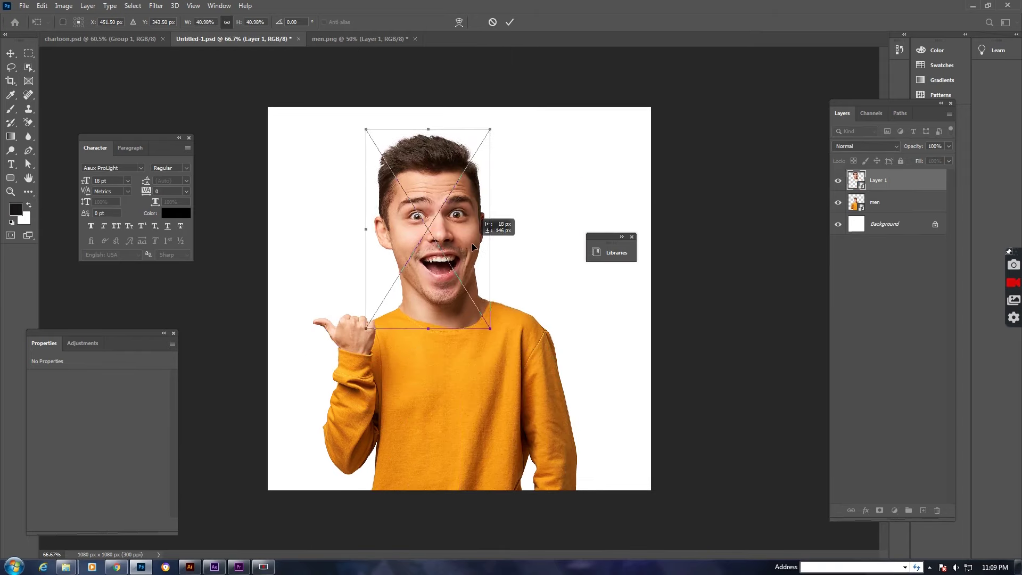
{"action": "left_click_drag", "start_coordinate": [430, 129], "coordinate": [429, 104]}
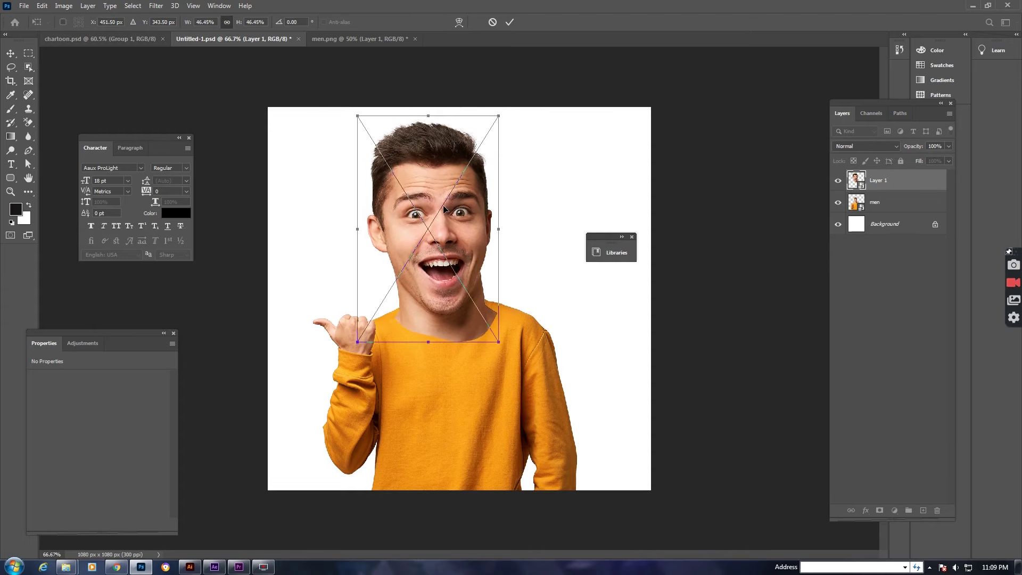
{"action": "left_click_drag", "start_coordinate": [444, 197], "coordinate": [443, 201]}
{"action": "key", "text": "Return"}
- Close men.png without saving changes
{"action": "key", "text": "ctrl+Tab"}
{"action": "key", "text": "ctrl+w"}
{"action": "left_click", "coordinate": [506, 209]}
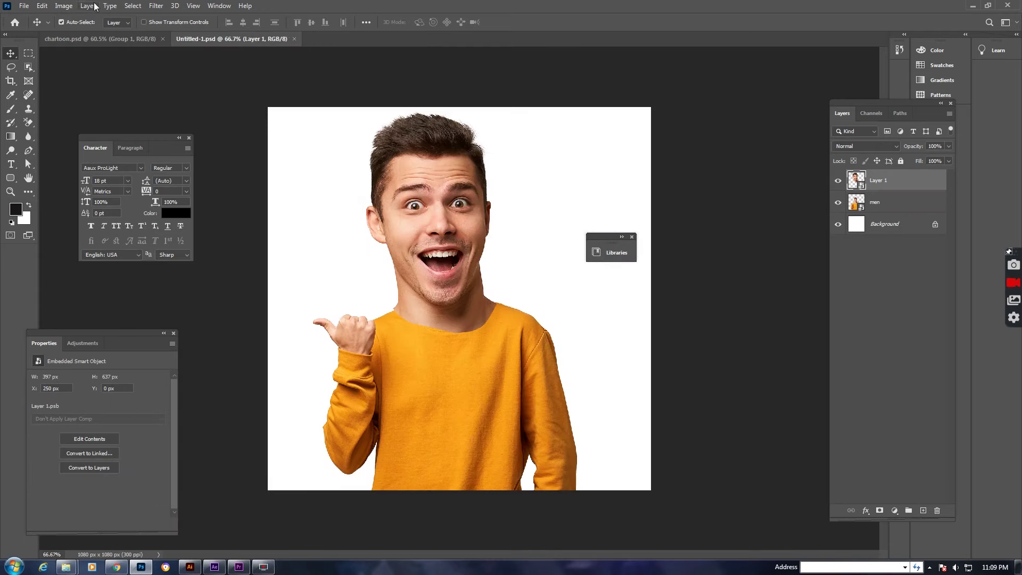
- Push both sides of the neck inward with Forward Warp in Liquify and apply it
{"action": "left_click", "coordinate": [156, 6]}
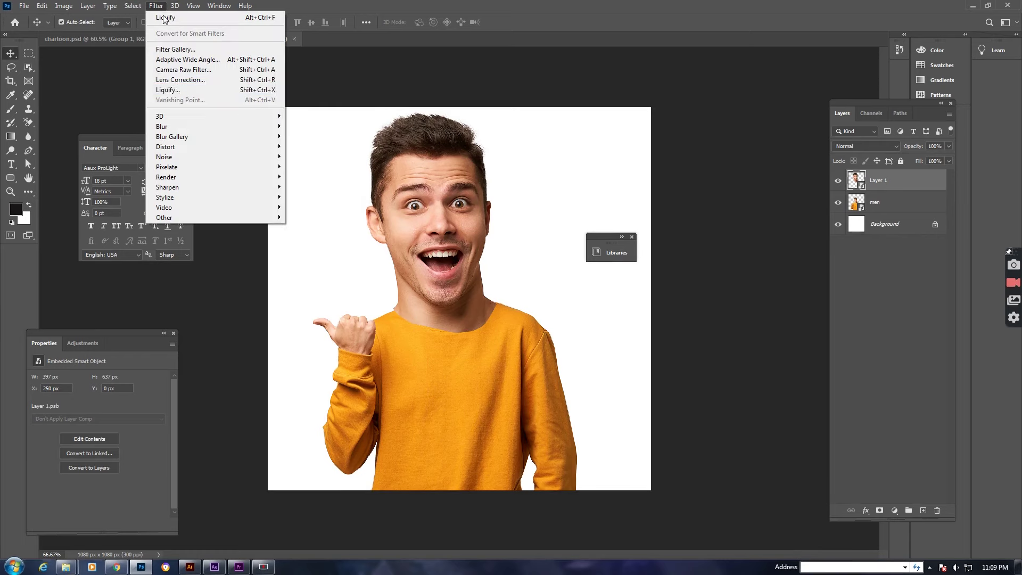
{"action": "left_click", "coordinate": [184, 94]}
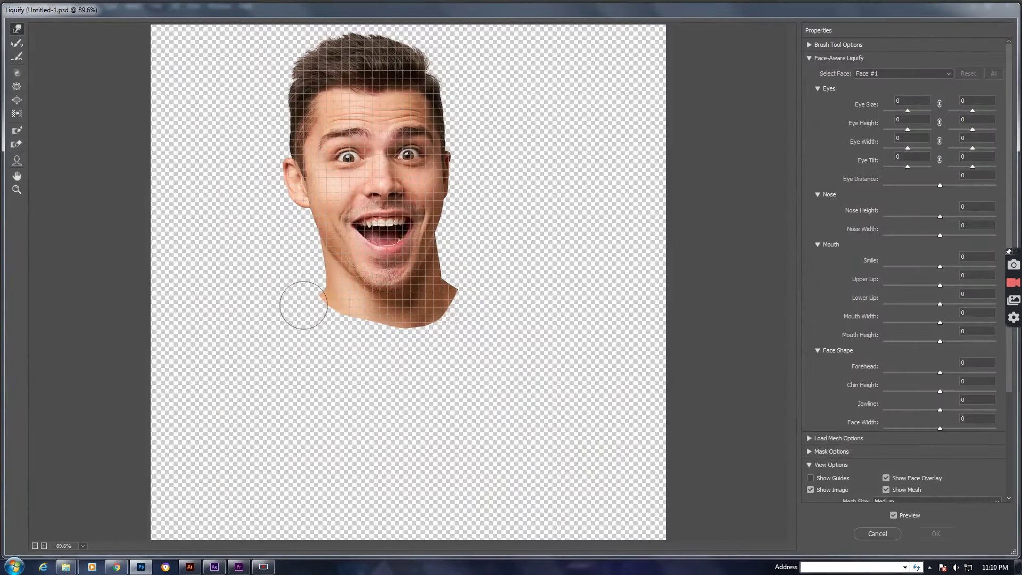
{"action": "left_click_drag", "start_coordinate": [312, 301], "coordinate": [319, 299]}
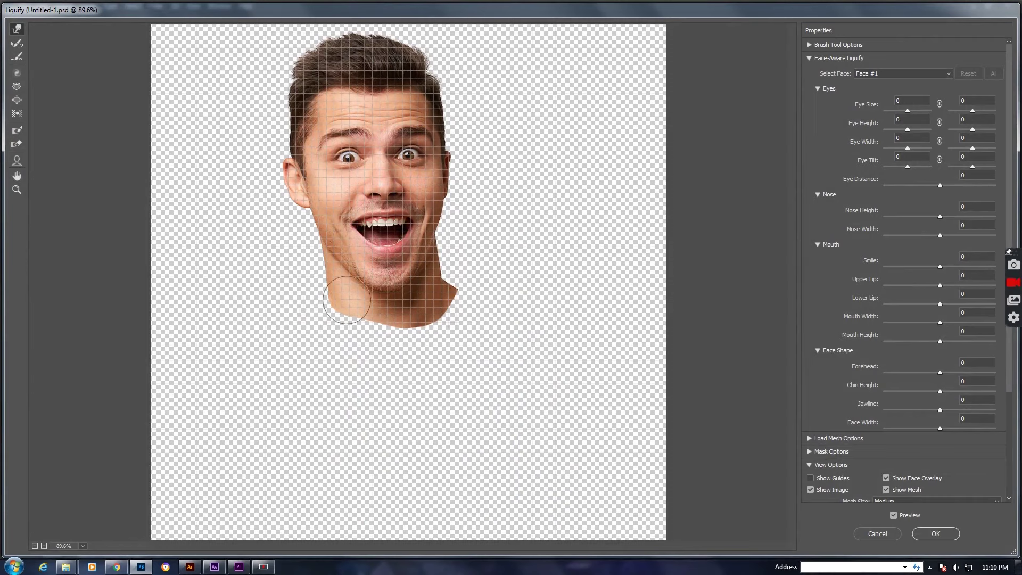
{"action": "mouse_move", "coordinate": [466, 298]}
{"action": "left_mouse_down"}
{"action": "mouse_move", "coordinate": [452, 296]}
{"action": "mouse_move", "coordinate": [463, 251]}
{"action": "mouse_move", "coordinate": [442, 298]}
{"action": "left_mouse_up"}
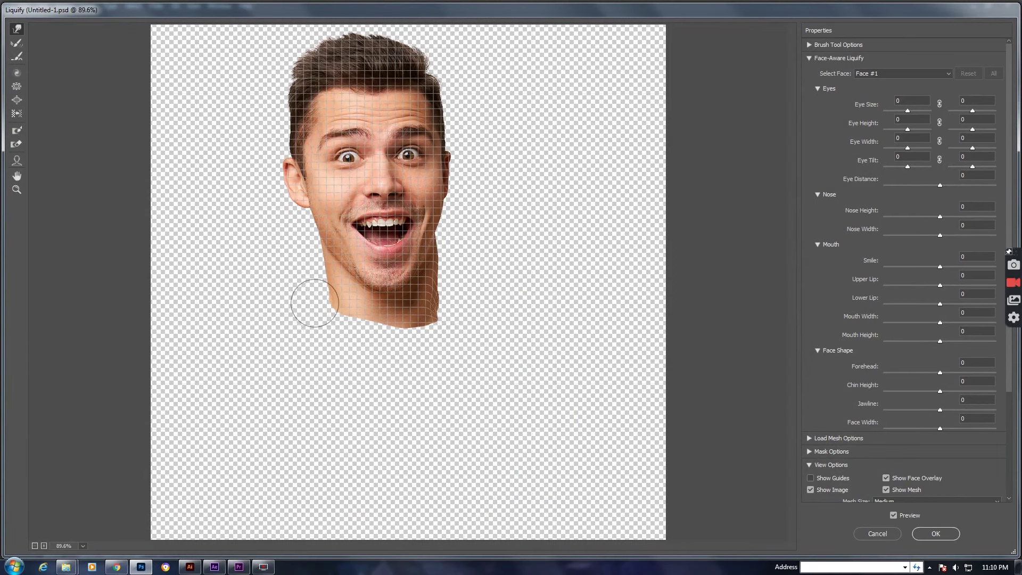
{"action": "left_click", "coordinate": [935, 533]}
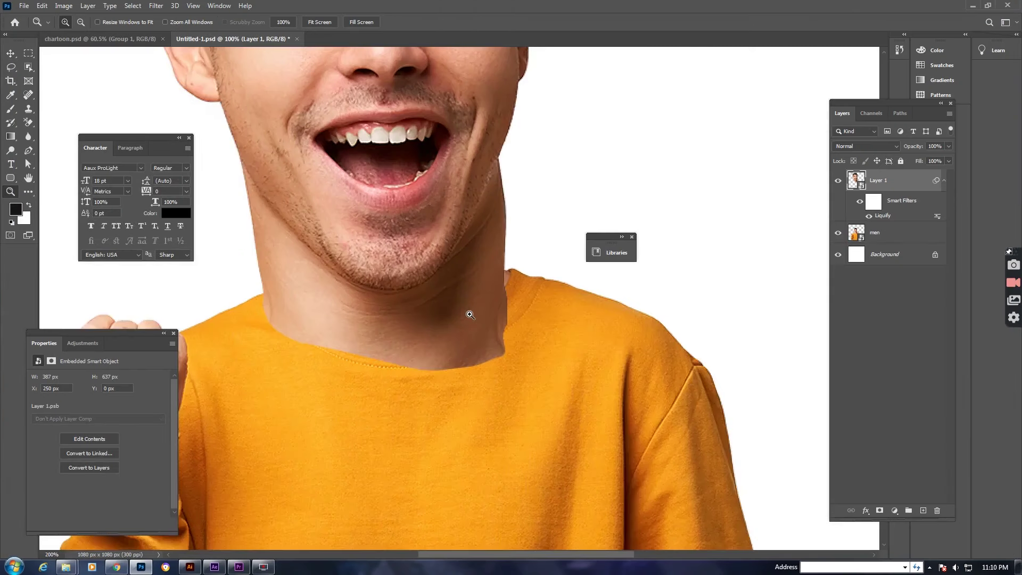
- Add a layer mask to Layer 1 and paint black over the neck base along the collar
{"action": "scroll", "coordinate": [468, 314], "scroll_direction": "up", "scroll_amount": 3}
{"action": "scroll", "coordinate": [479, 319], "scroll_direction": "up", "scroll_amount": 1}
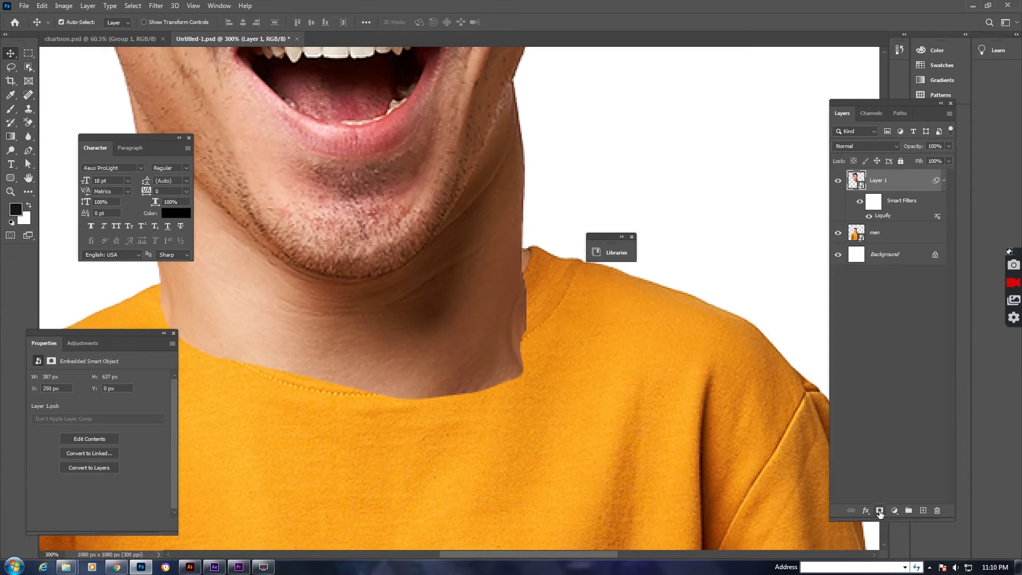
{"action": "left_click", "coordinate": [880, 511]}
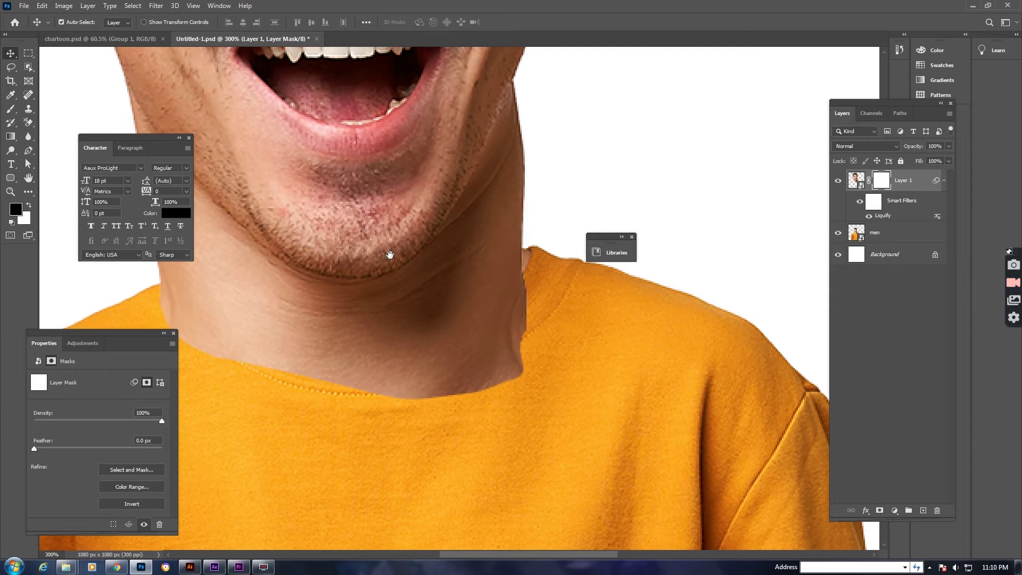
{"action": "left_click_drag", "start_coordinate": [388, 250], "coordinate": [492, 250]}
{"action": "key", "text": "b"}
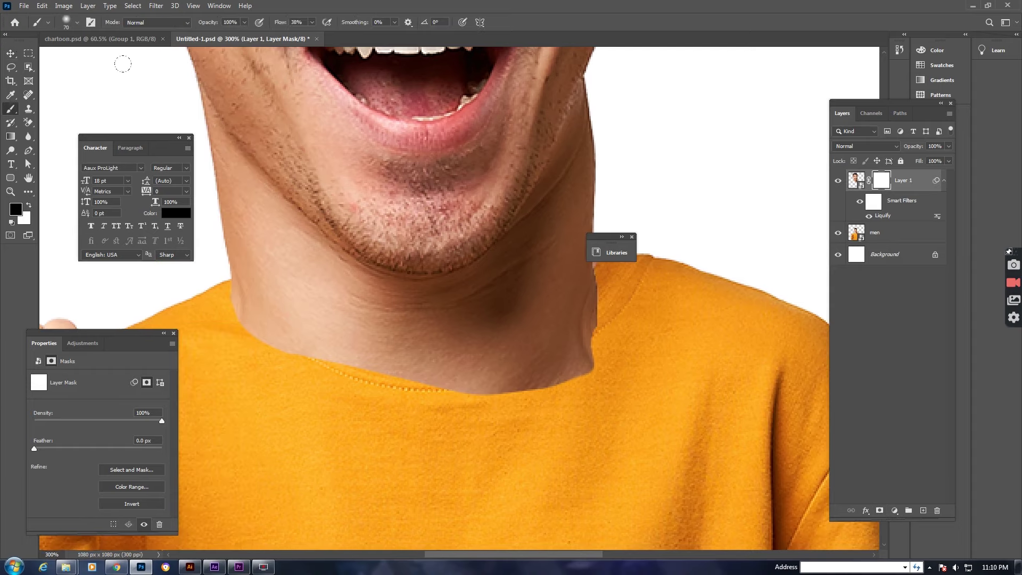
{"action": "left_click_drag", "start_coordinate": [580, 321], "coordinate": [547, 298]}
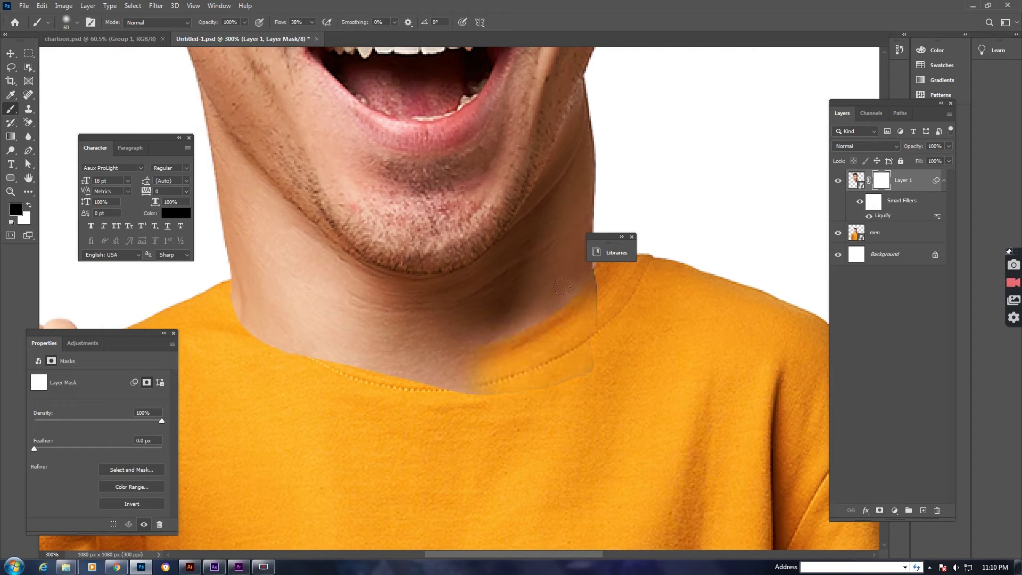
{"action": "mouse_move", "coordinate": [507, 336]}
{"action": "left_mouse_down"}
{"action": "mouse_move", "coordinate": [301, 353]}
{"action": "mouse_move", "coordinate": [457, 343]}
{"action": "mouse_move", "coordinate": [319, 340]}
{"action": "mouse_move", "coordinate": [253, 318]}
{"action": "mouse_move", "coordinate": [250, 269]}
{"action": "left_mouse_up"}
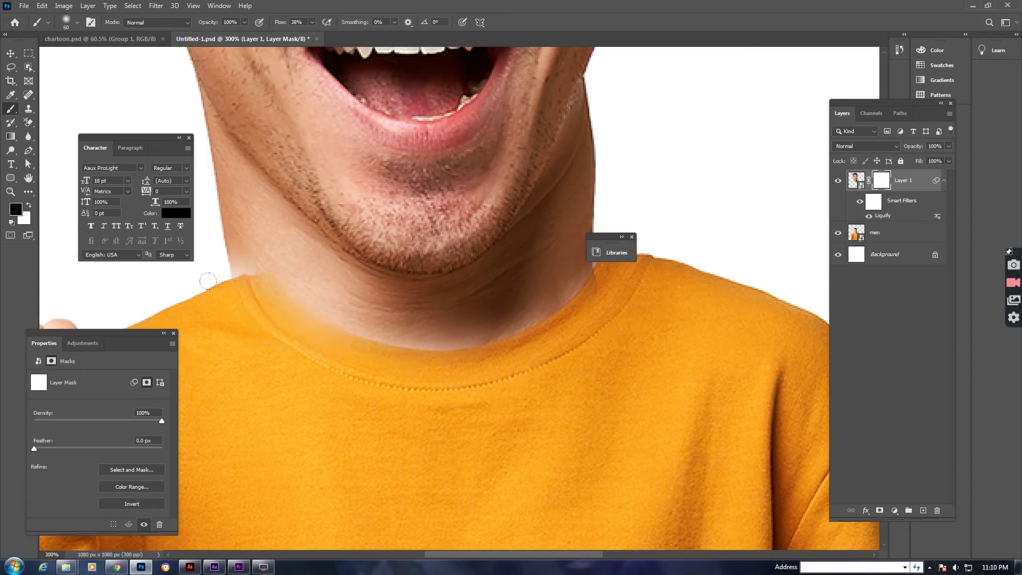
{"action": "left_click_drag", "start_coordinate": [373, 340], "coordinate": [514, 313]}
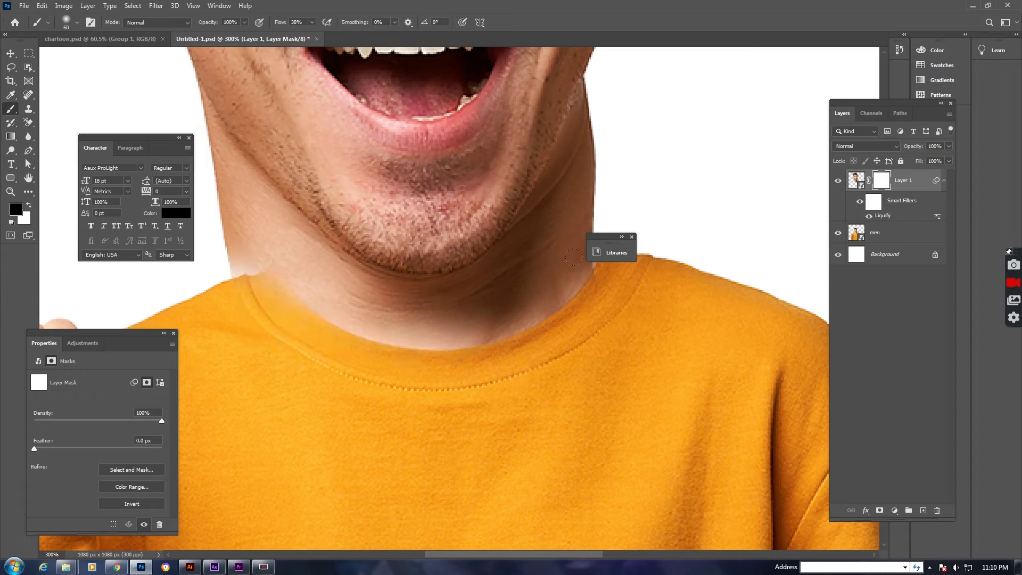
- Move the head about 24 px to the right
{"action": "key", "text": "v"}
{"action": "left_click_drag", "start_coordinate": [450, 219], "coordinate": [488, 222]}
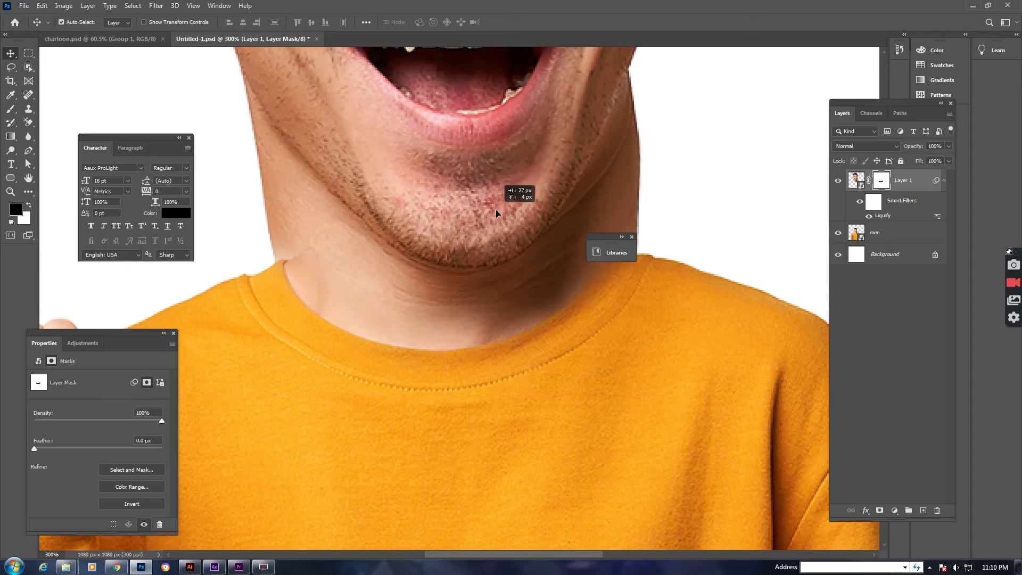
{"action": "key", "text": "ctrl+t"}
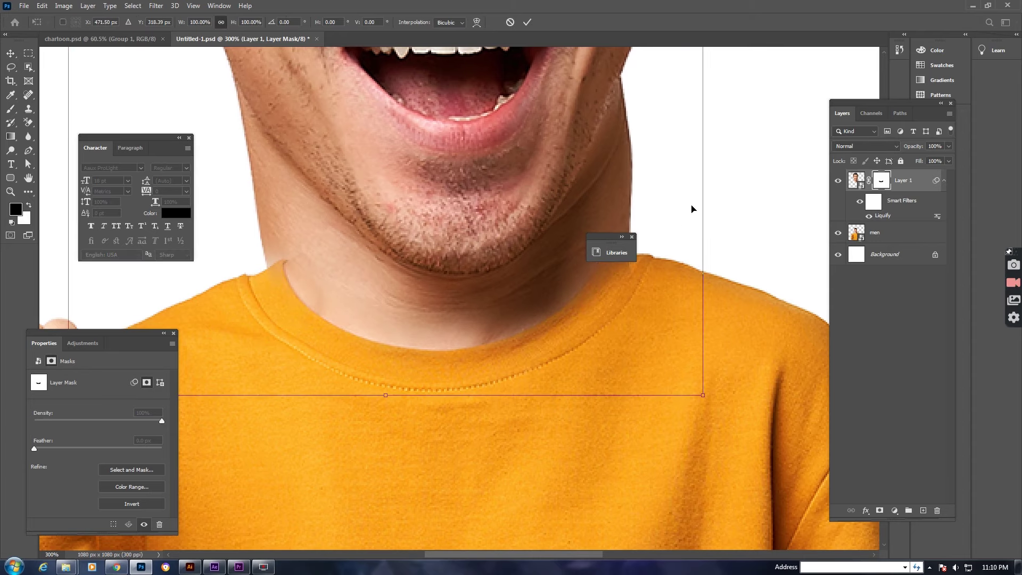
- Scale the head down to about 85.6% and lower it so the neck sits inside the collar
{"action": "left_click_drag", "start_coordinate": [703, 200], "coordinate": [676, 202]}
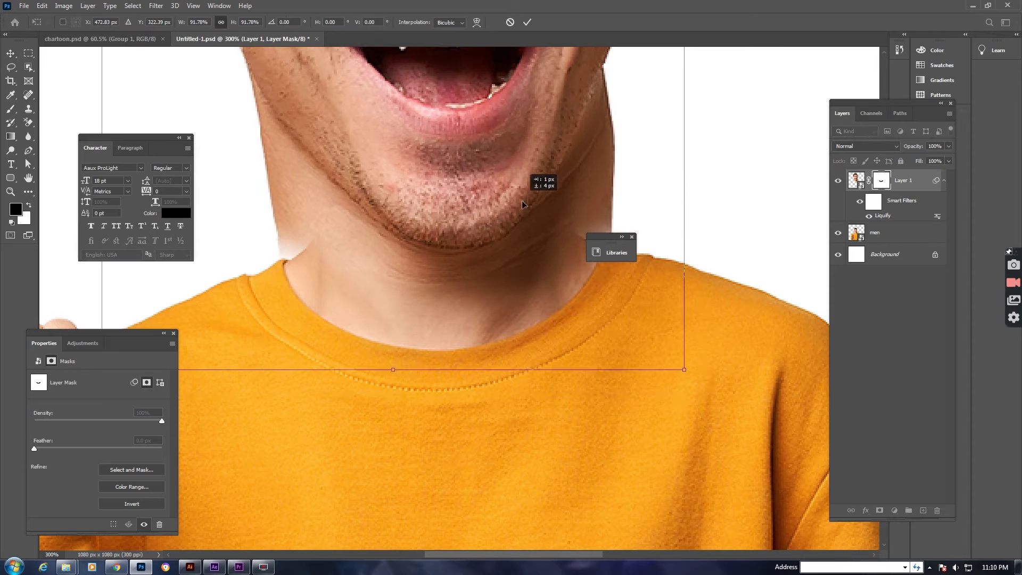
{"action": "left_click_drag", "start_coordinate": [512, 190], "coordinate": [522, 218]}
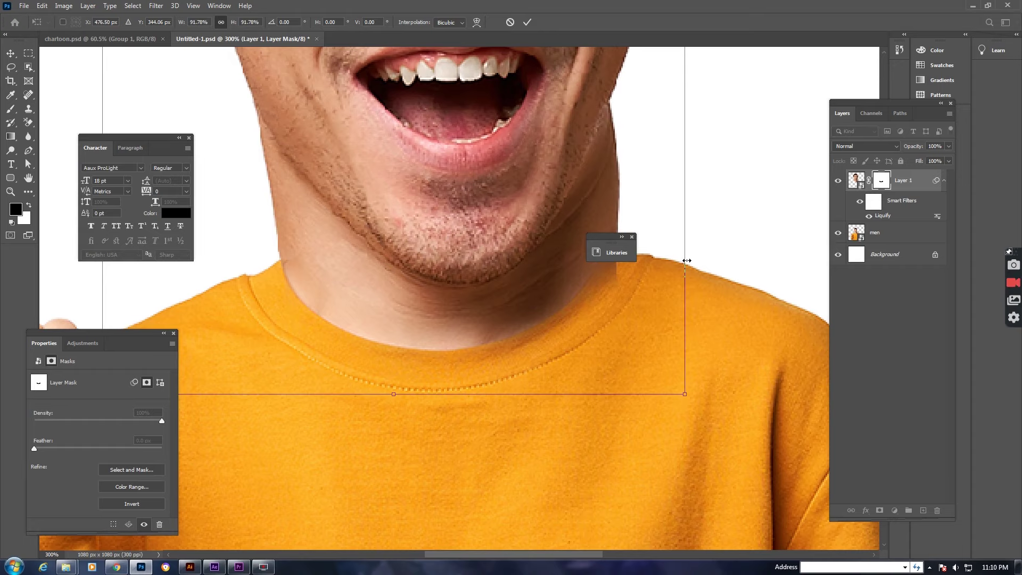
{"action": "left_click_drag", "start_coordinate": [685, 261], "coordinate": [666, 261]}
{"action": "left_click_drag", "start_coordinate": [559, 247], "coordinate": [553, 268]}
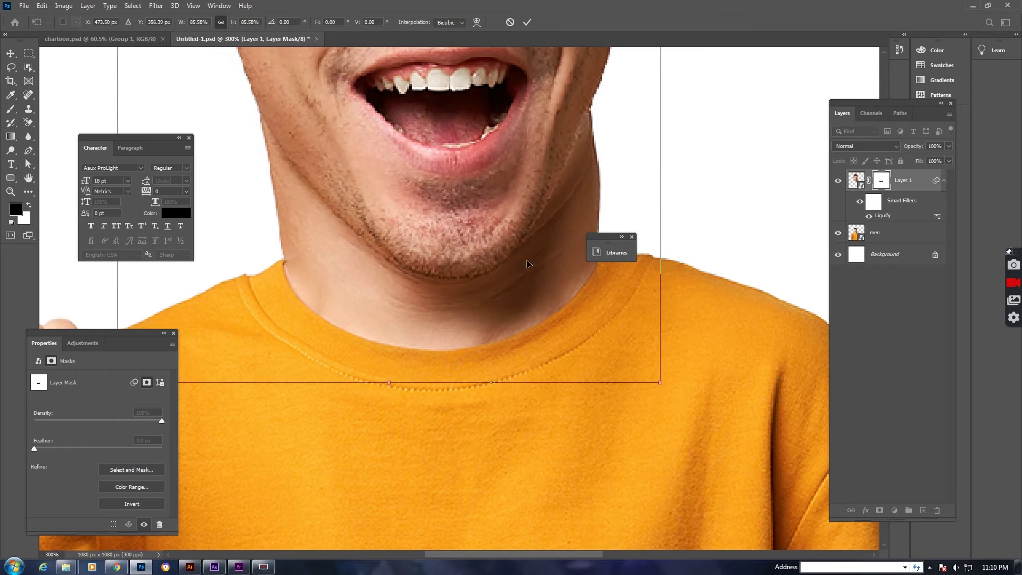
{"action": "key", "text": "Return"}
{"action": "key", "text": "ctrl+0"}
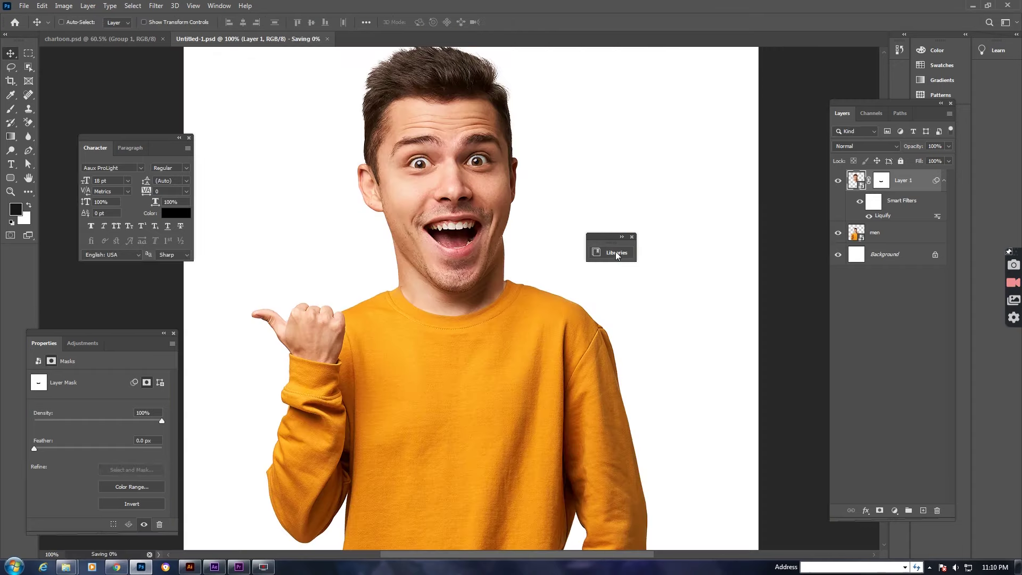
- Select the head Layer 1 and the men body layer and merge them into one smart object
{"action": "key", "text": "Tab"}
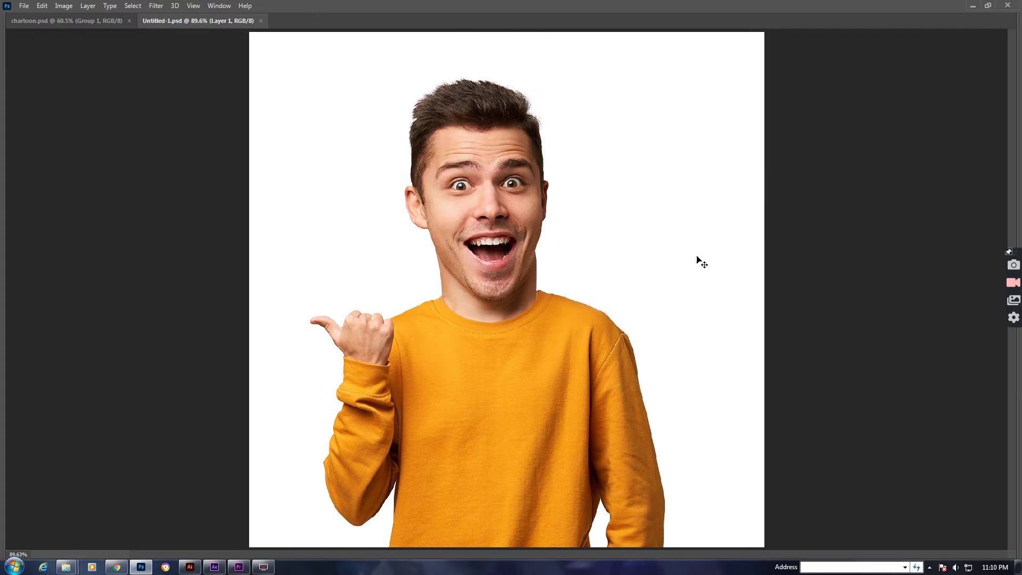
{"action": "key", "text": "F7"}
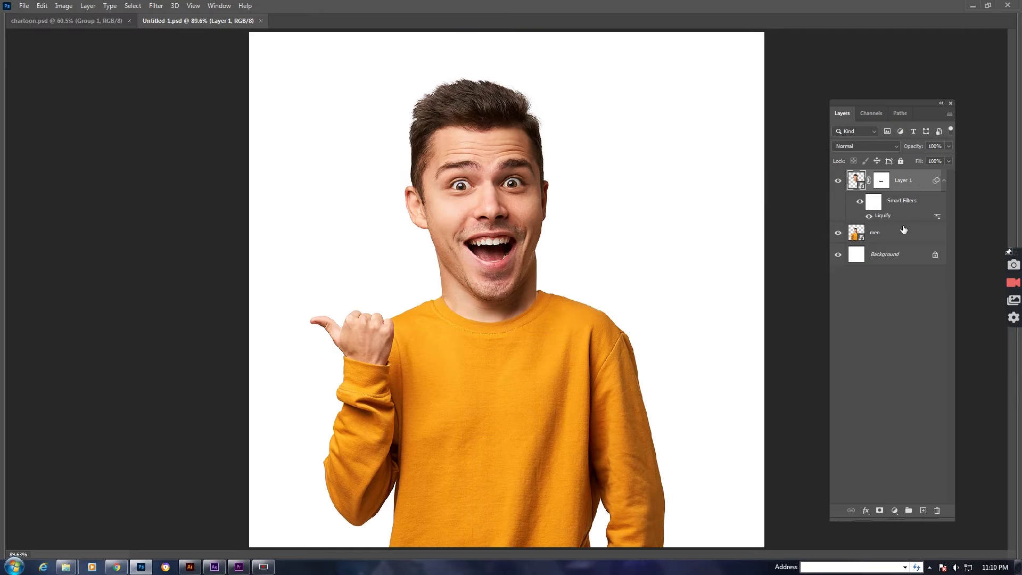
{"action": "left_click", "coordinate": [903, 230]}
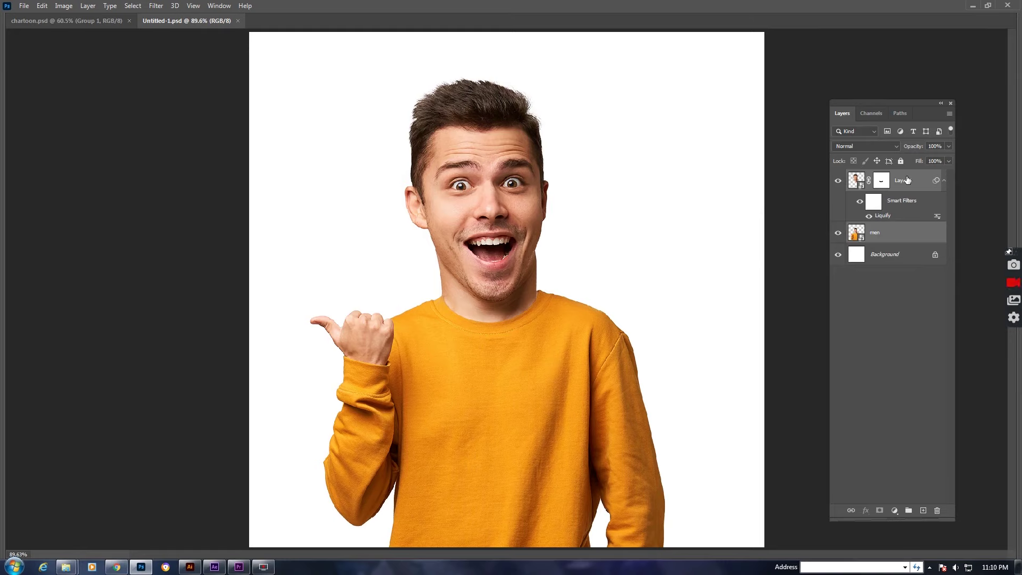
{"action": "right_click", "coordinate": [906, 181]}
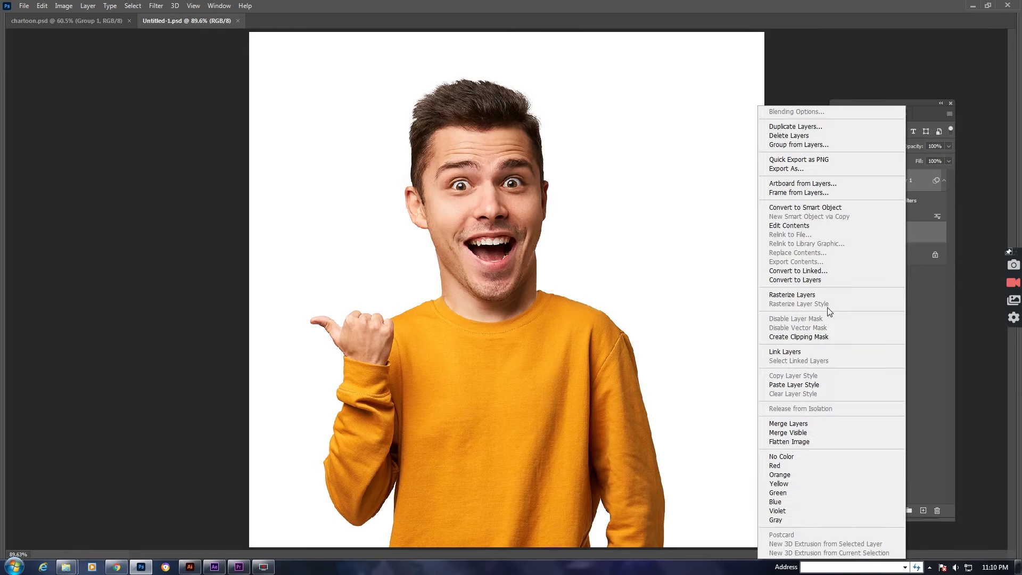
{"action": "left_click", "coordinate": [815, 207]}
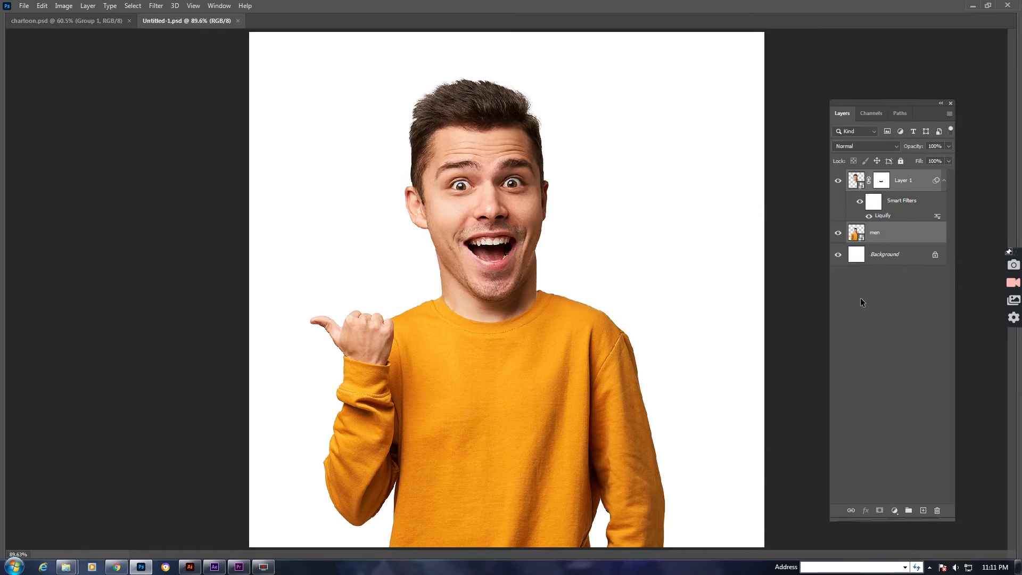
{"action": "left_click", "coordinate": [552, 148]}
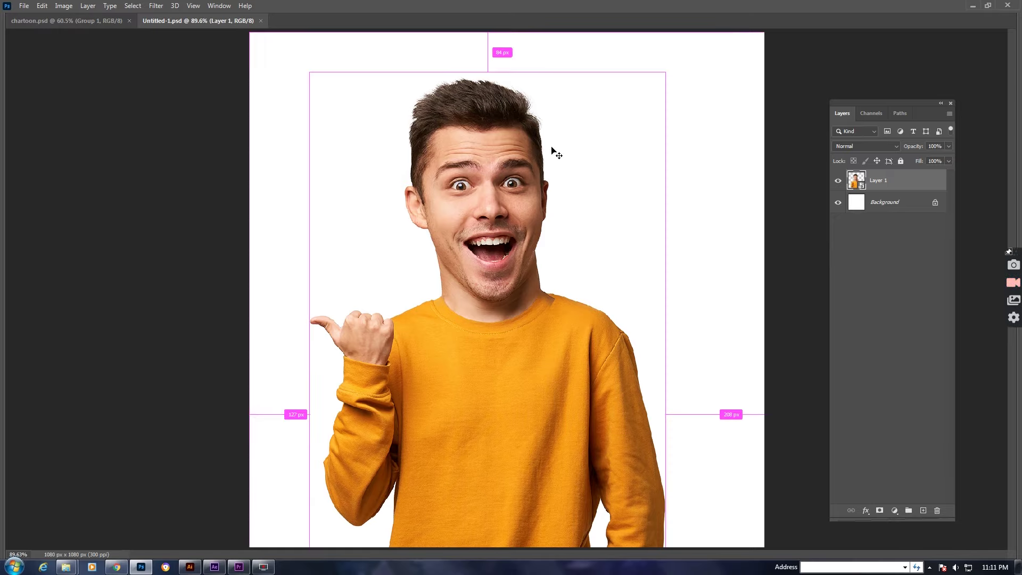
{"action": "left_click", "coordinate": [158, 7]}
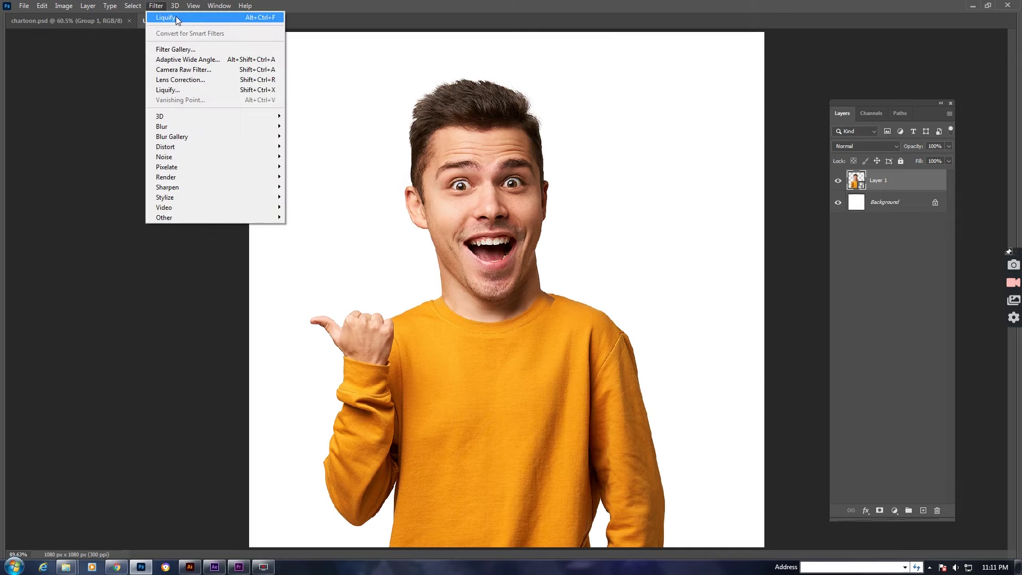
- In Face-Aware Liquify, set eyes to 77 and 70, nose height 58, nose width 83, smile 89, upper lip 7
{"action": "left_click", "coordinate": [175, 17]}
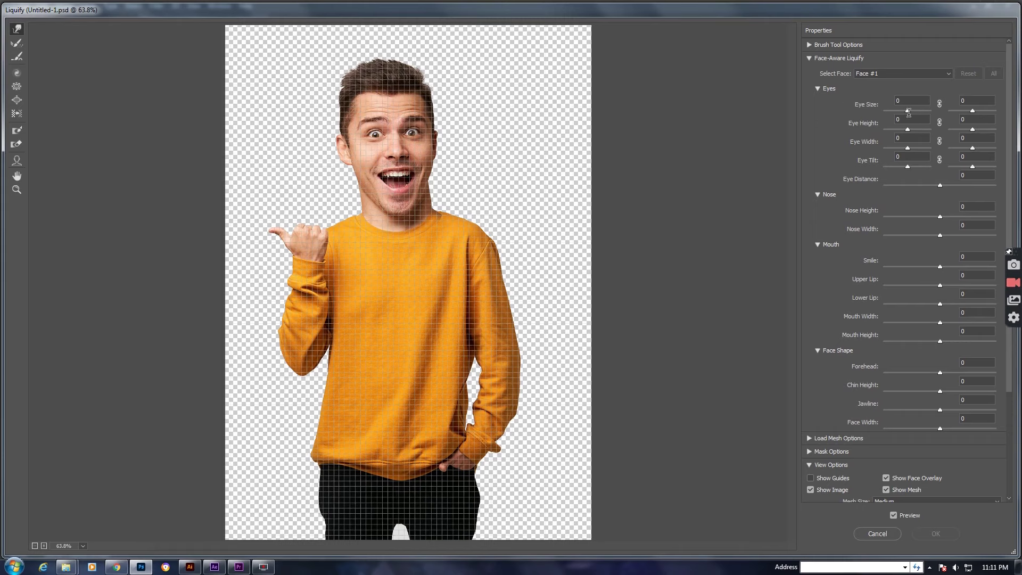
{"action": "left_click_drag", "start_coordinate": [908, 111], "coordinate": [925, 111]}
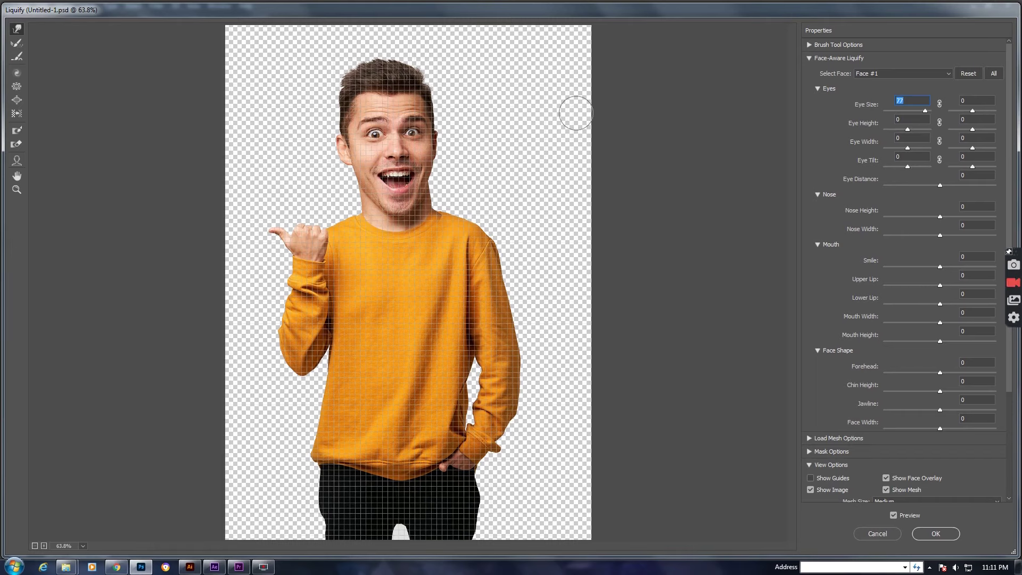
{"action": "left_click_drag", "start_coordinate": [973, 112], "coordinate": [989, 112]}
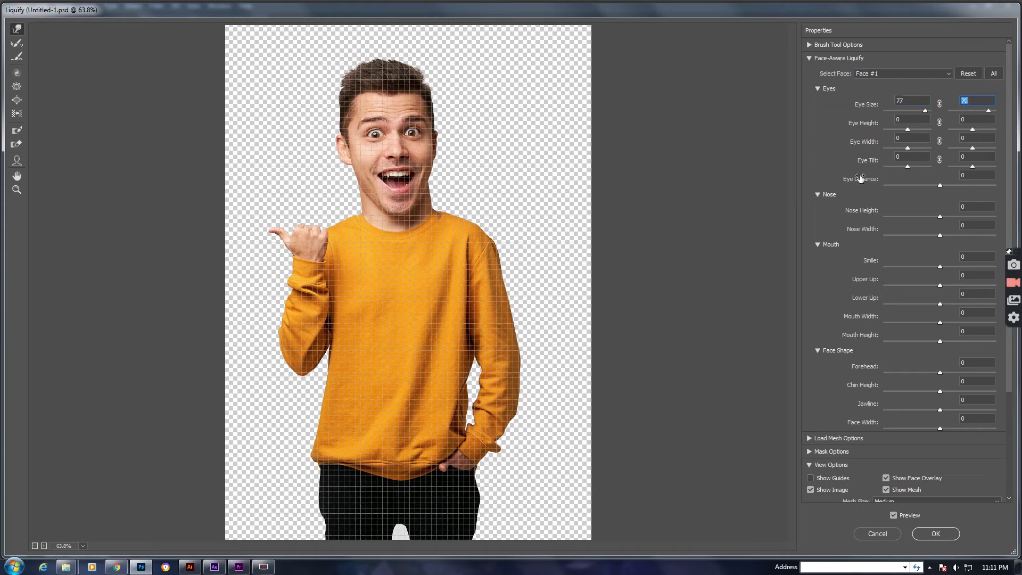
{"action": "left_click_drag", "start_coordinate": [940, 217], "coordinate": [971, 216]}
{"action": "left_click_drag", "start_coordinate": [940, 235], "coordinate": [989, 234]}
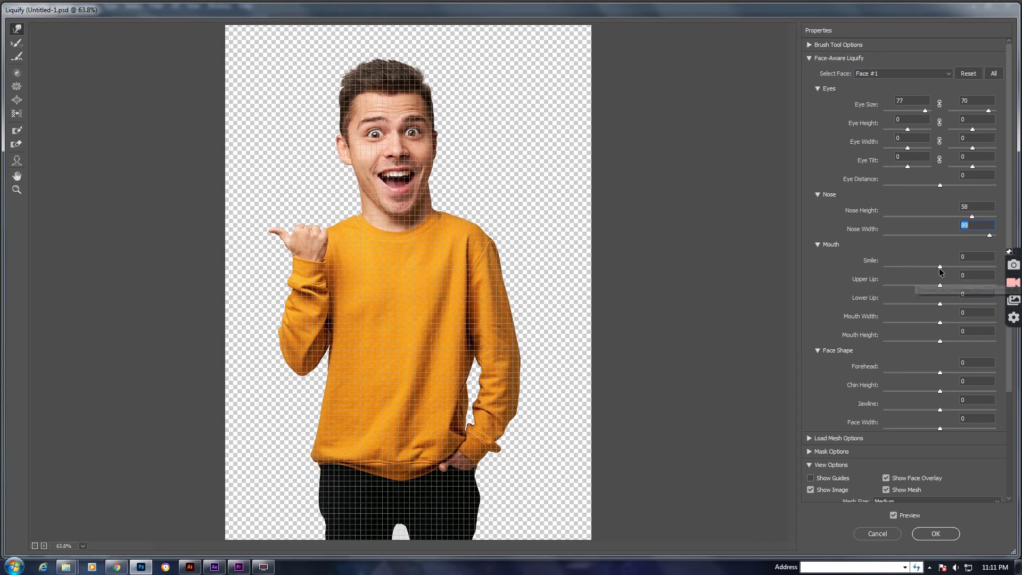
{"action": "left_click_drag", "start_coordinate": [940, 266], "coordinate": [990, 267]}
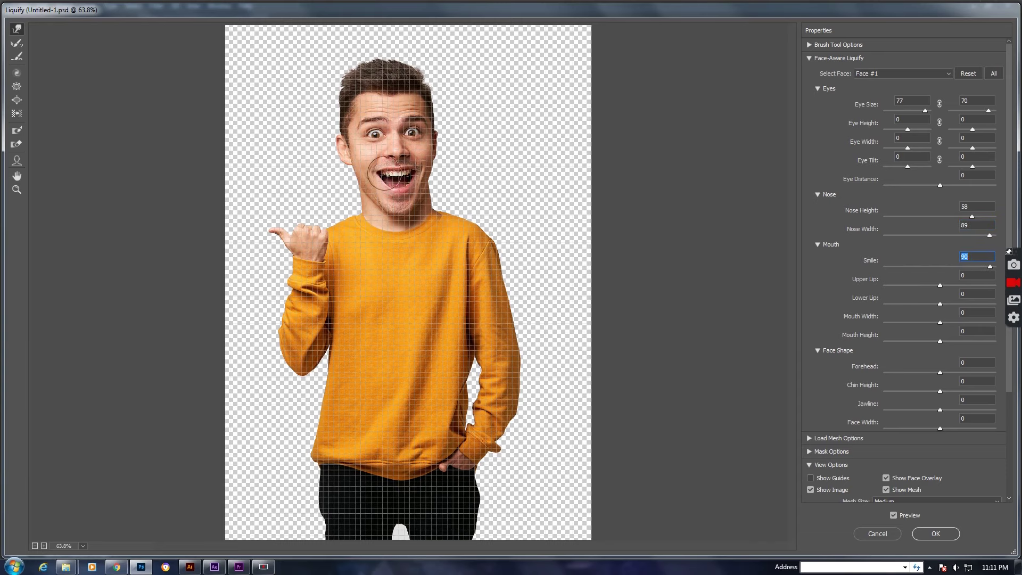
{"action": "mouse_move", "coordinate": [940, 285]}
{"action": "left_mouse_down"}
{"action": "mouse_move", "coordinate": [969, 285]}
{"action": "mouse_move", "coordinate": [953, 308]}
{"action": "mouse_move", "coordinate": [971, 304]}
{"action": "mouse_move", "coordinate": [964, 323]}
{"action": "left_mouse_up"}
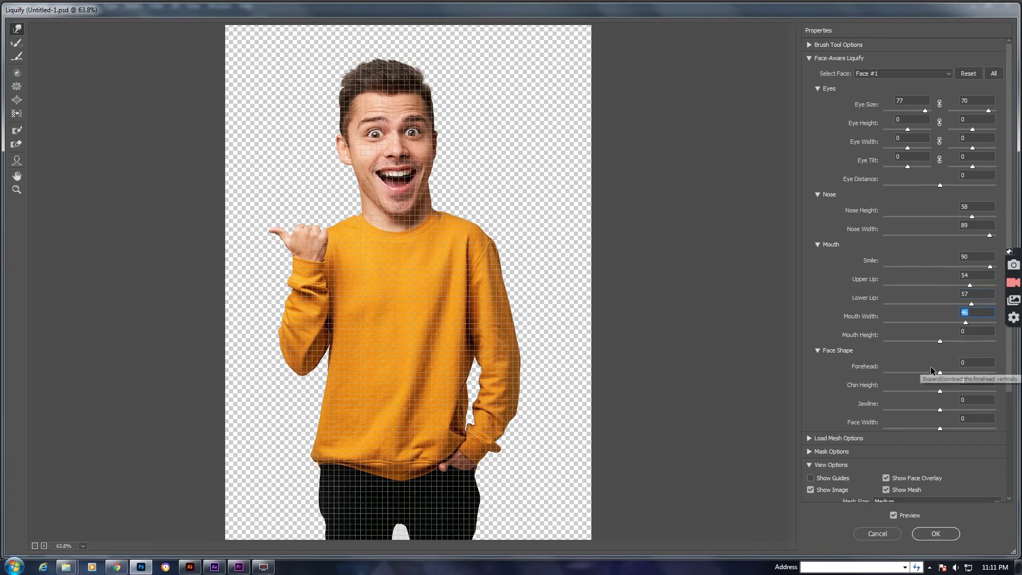
- Raise the forehead, set chin height -21 and jawline 44, apply Liquify, and save
{"action": "left_click_drag", "start_coordinate": [940, 372], "coordinate": [976, 373]}
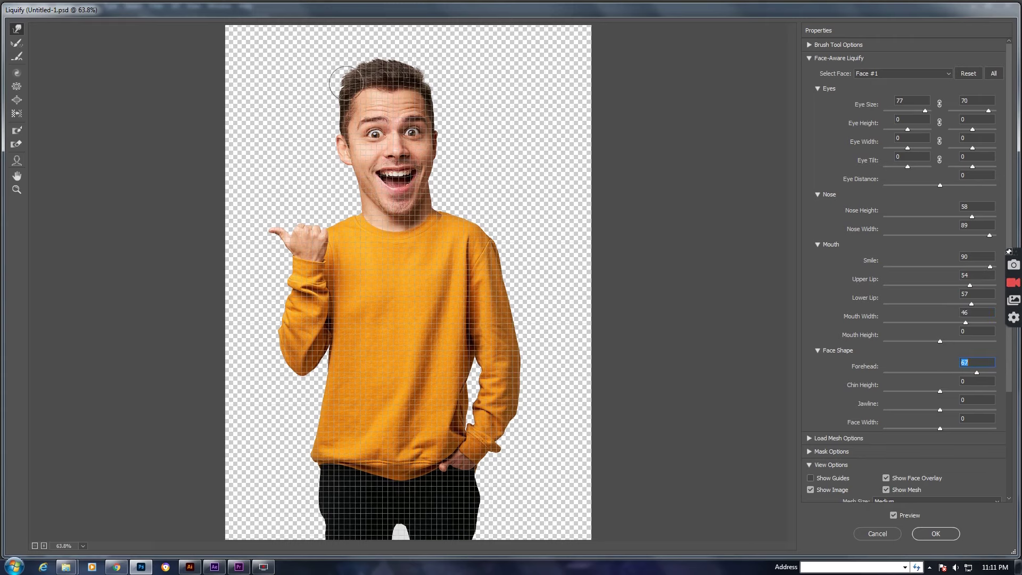
{"action": "left_click_drag", "start_coordinate": [944, 391], "coordinate": [947, 391]}
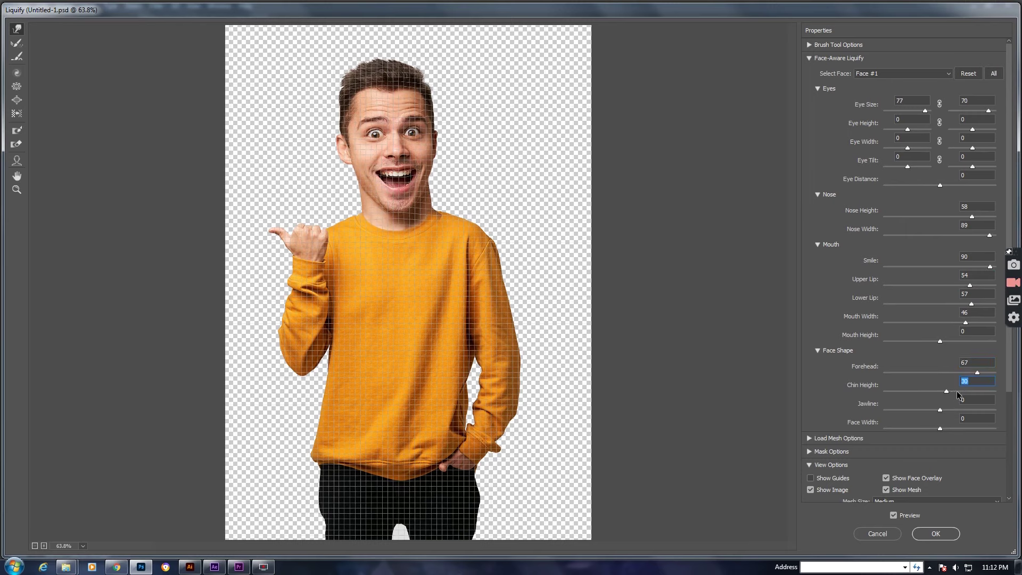
{"action": "left_click_drag", "start_coordinate": [946, 399], "coordinate": [929, 401]}
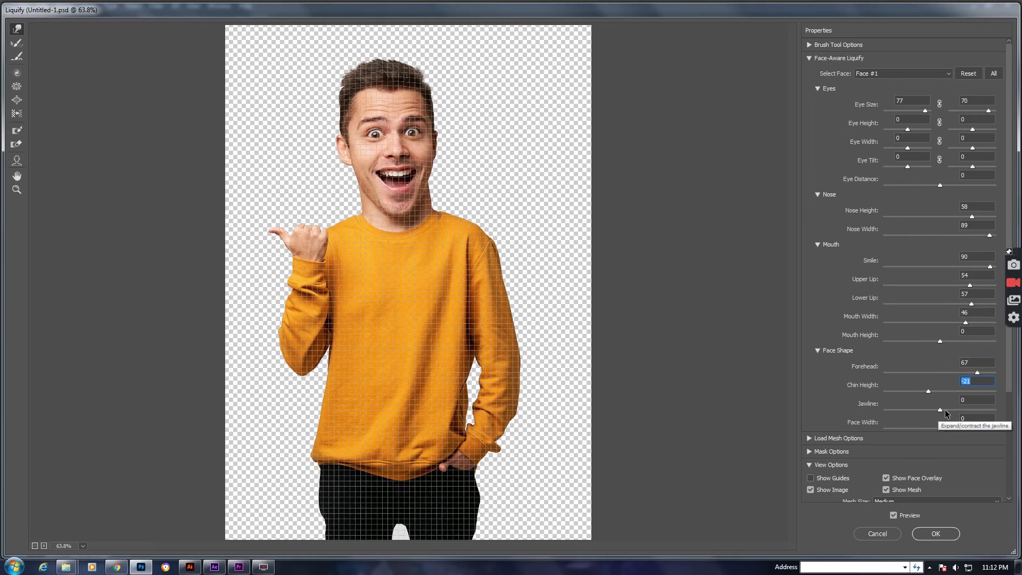
{"action": "mouse_move", "coordinate": [940, 409]}
{"action": "left_mouse_down"}
{"action": "mouse_move", "coordinate": [964, 410]}
{"action": "mouse_move", "coordinate": [956, 428]}
{"action": "mouse_move", "coordinate": [976, 434]}
{"action": "left_mouse_up"}
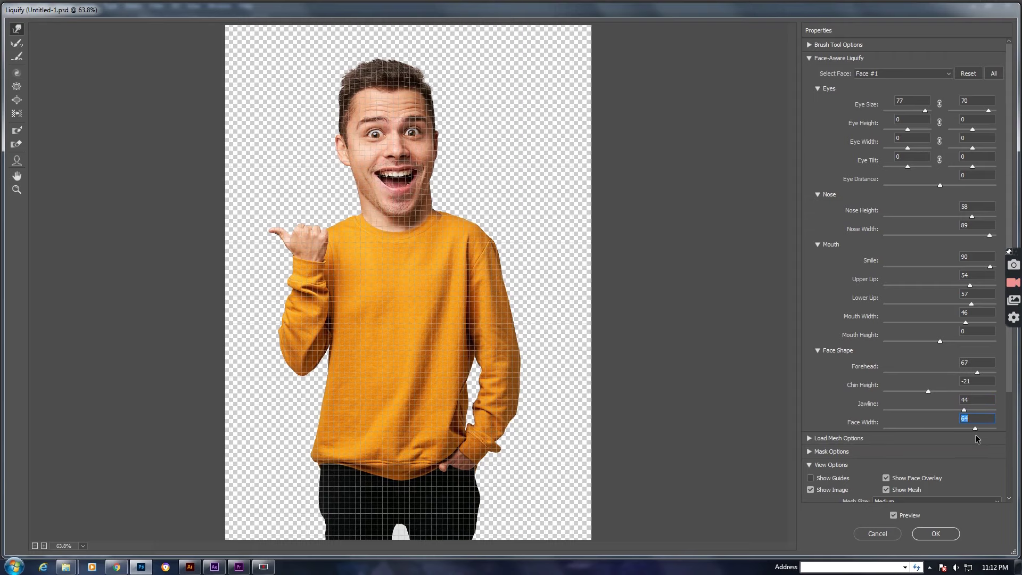
{"action": "left_click", "coordinate": [936, 534]}
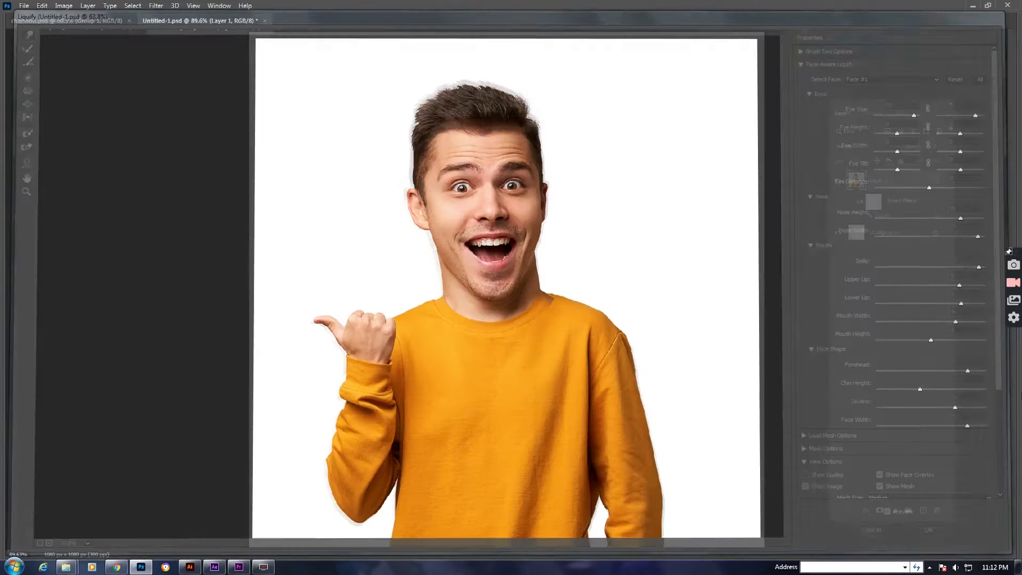
{"action": "key", "text": "ctrl+s"}
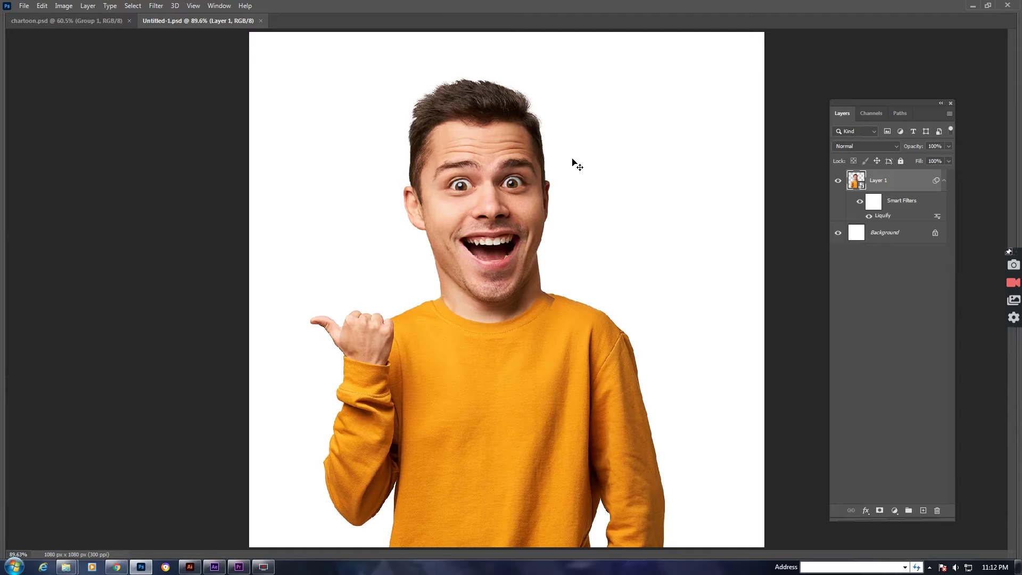
- Apply an Unsharp Mask smart filter: Amount 140%, Radius 5.0 px, Threshold 2
{"action": "left_click", "coordinate": [156, 6]}
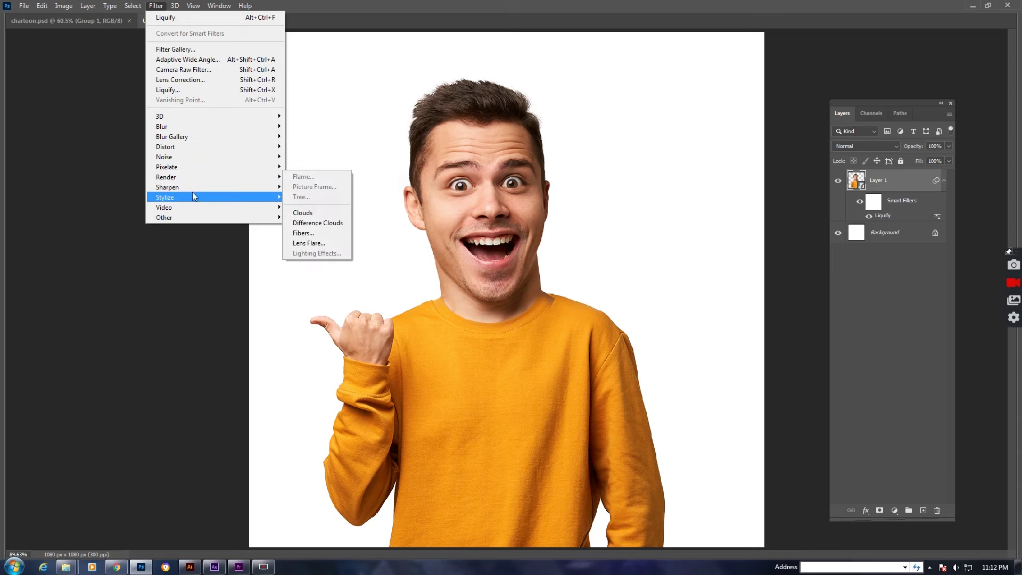
{"action": "mouse_move", "coordinate": [212, 187]}
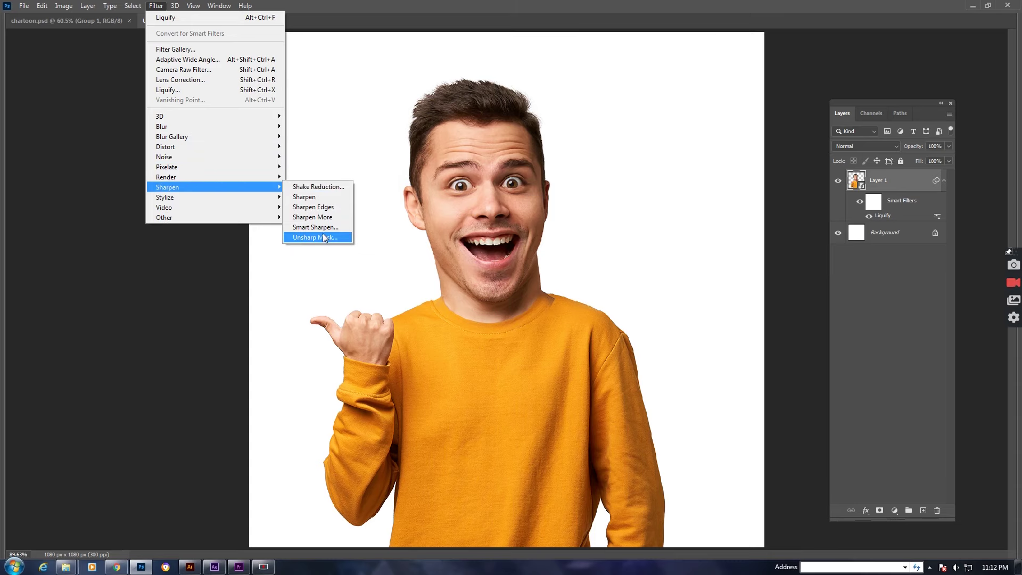
{"action": "left_click", "coordinate": [322, 237]}
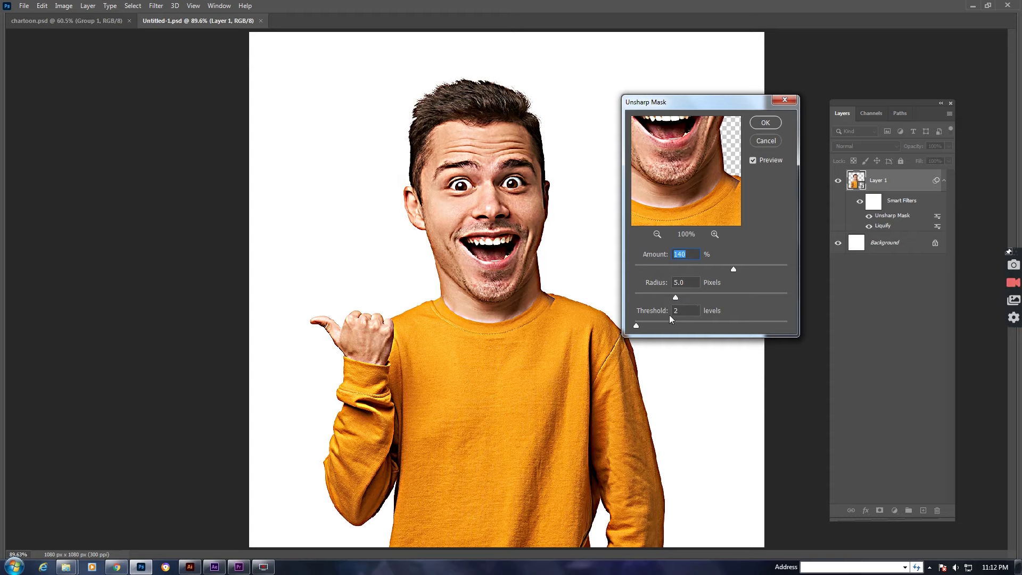
{"action": "left_click", "coordinate": [764, 124]}
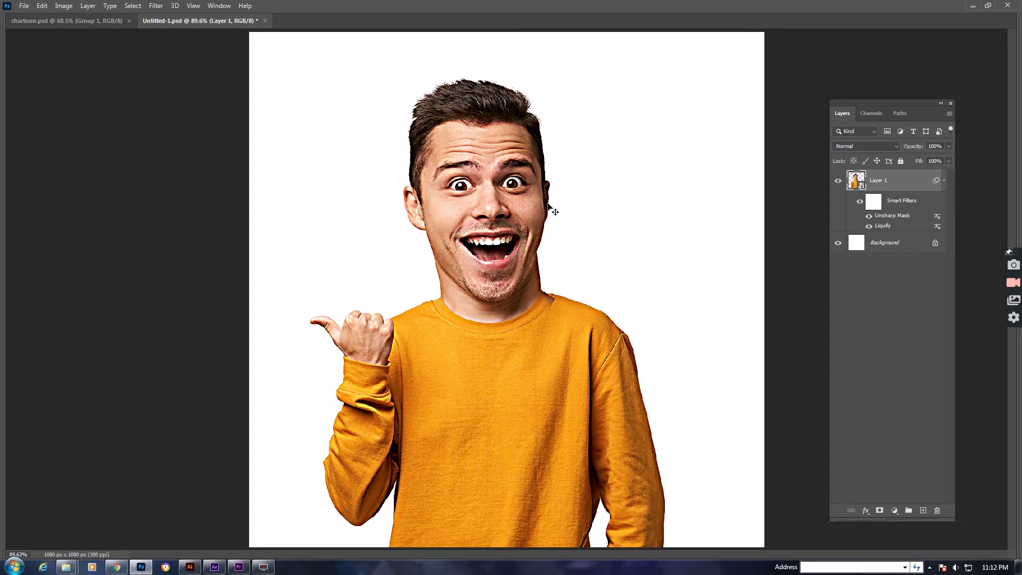
{"action": "left_click", "coordinate": [156, 6]}
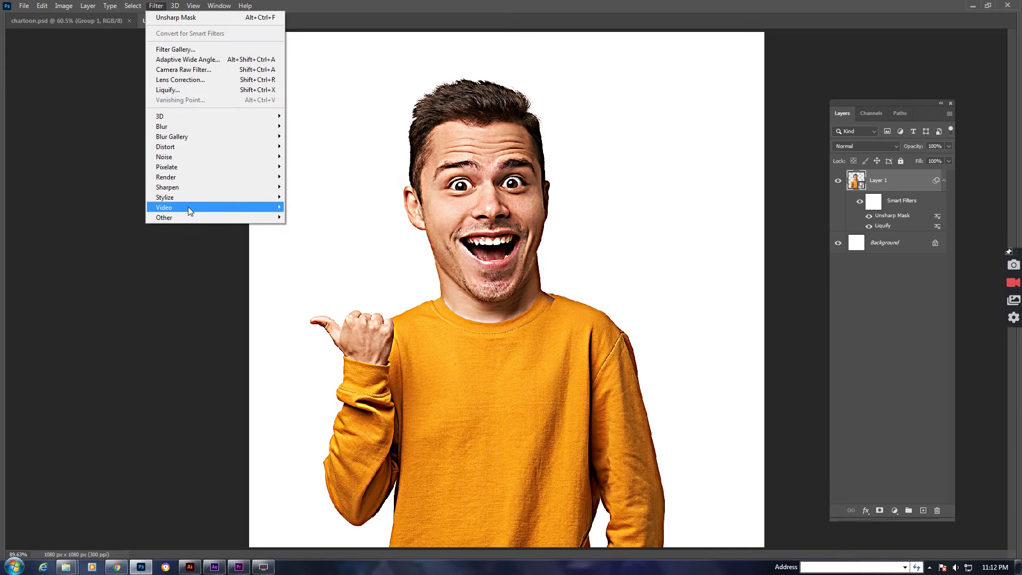
{"action": "mouse_move", "coordinate": [165, 197]}
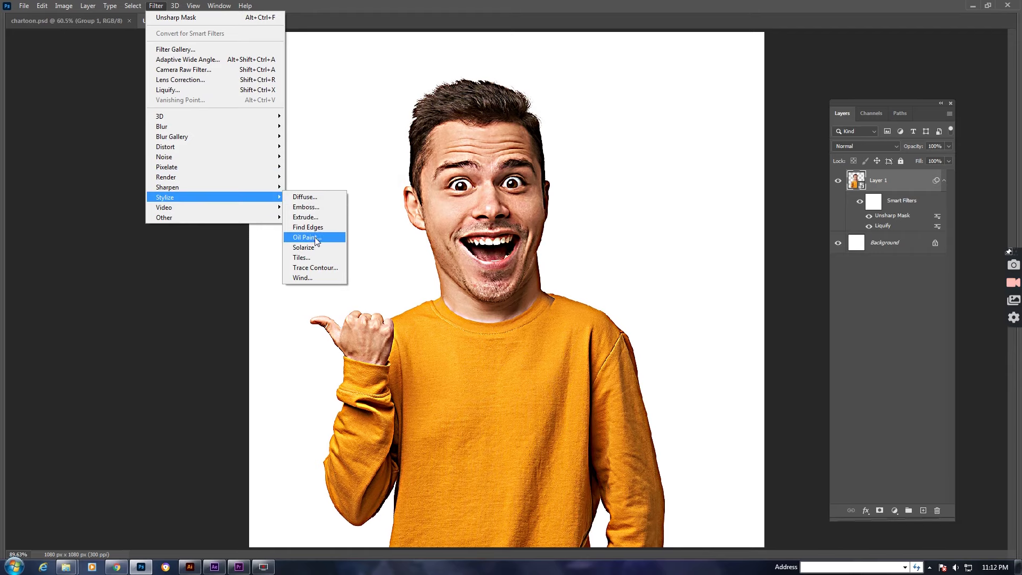
- Add an Oil Paint smart filter: Stylization 5.0, Cleanliness 3.0, Scale 0.1, Bristle Detail 1.0
{"action": "left_click", "coordinate": [307, 237]}
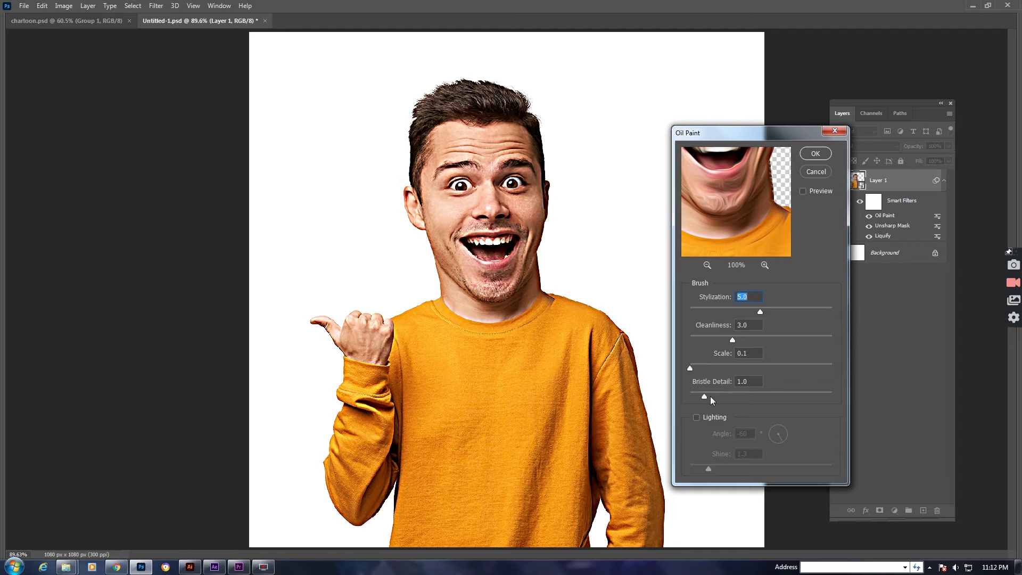
{"action": "left_click", "coordinate": [816, 153]}
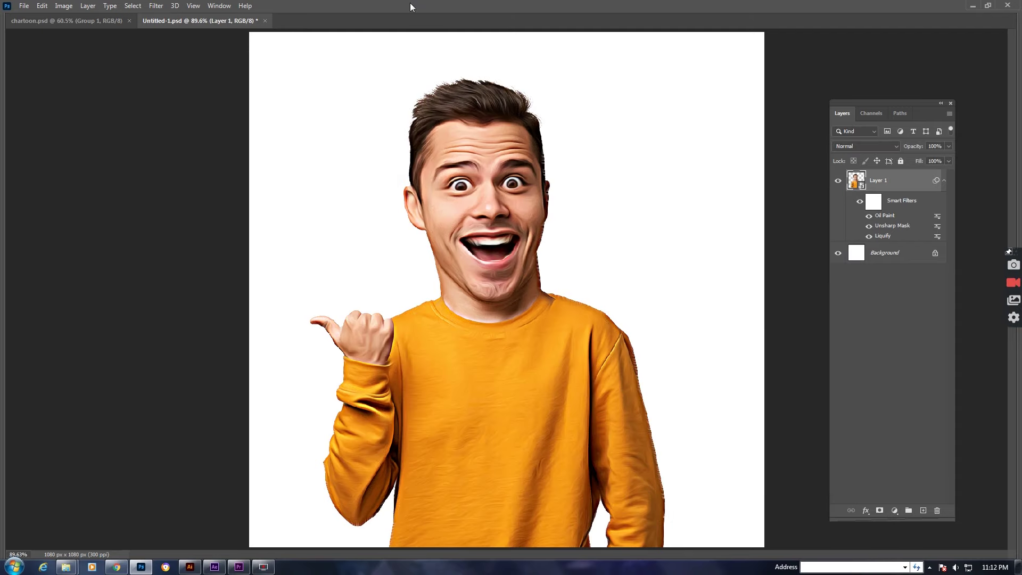
{"action": "left_click", "coordinate": [156, 6]}
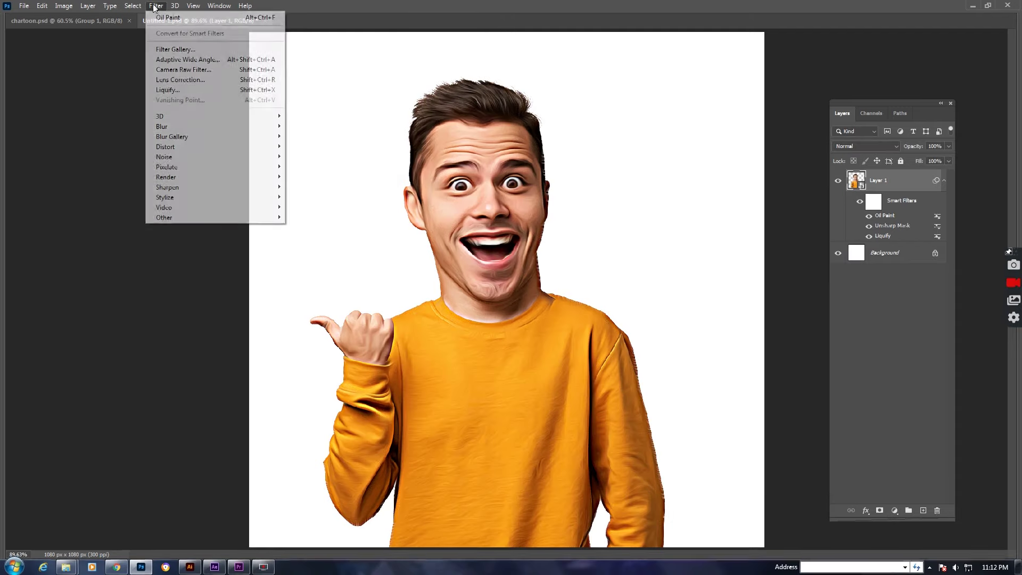
{"action": "mouse_move", "coordinate": [162, 127]}
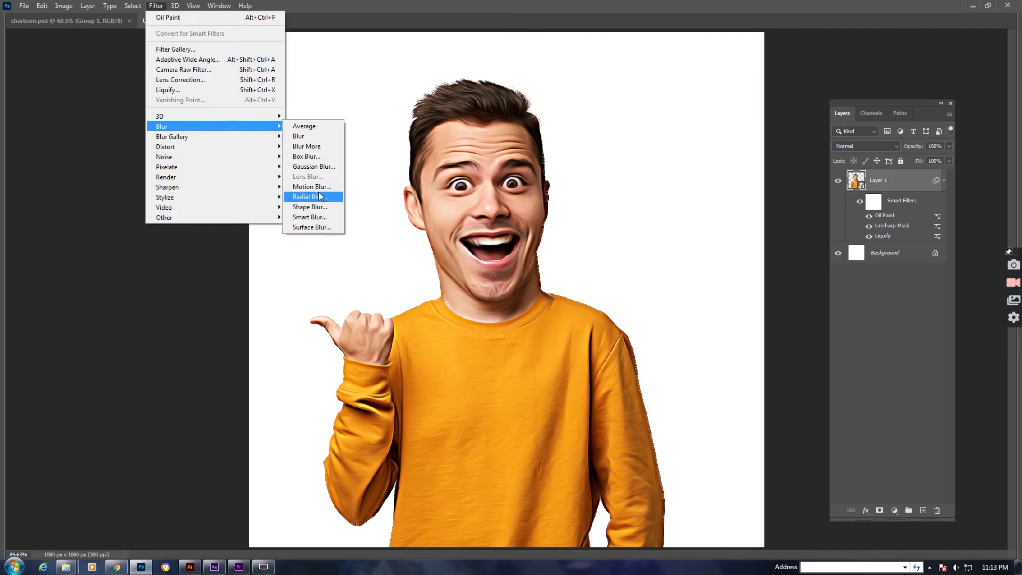
- Apply a Surface Blur smart filter with a 15-pixel radius
{"action": "left_click", "coordinate": [315, 226]}
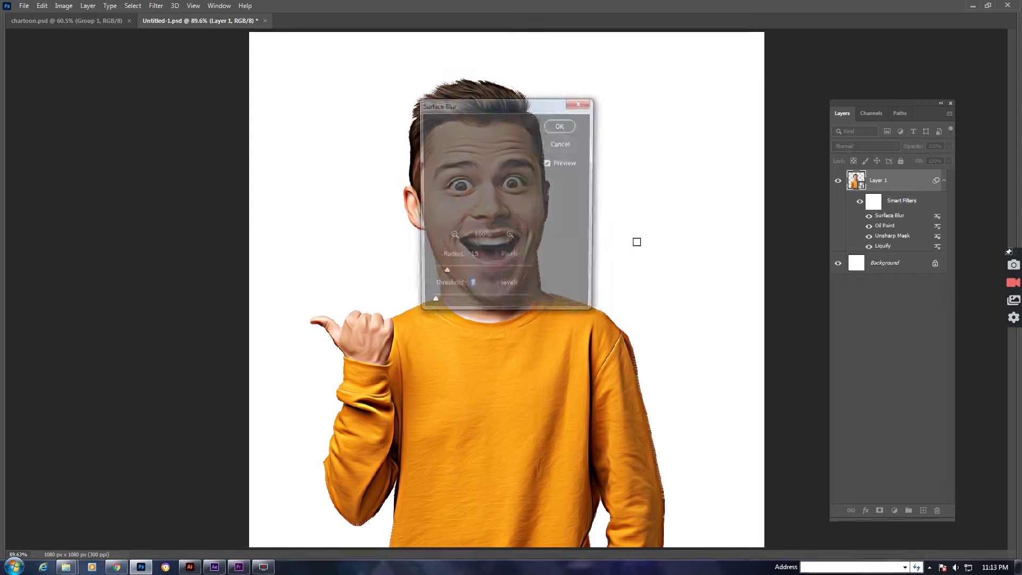
{"action": "left_click_drag", "start_coordinate": [502, 104], "coordinate": [677, 68]}
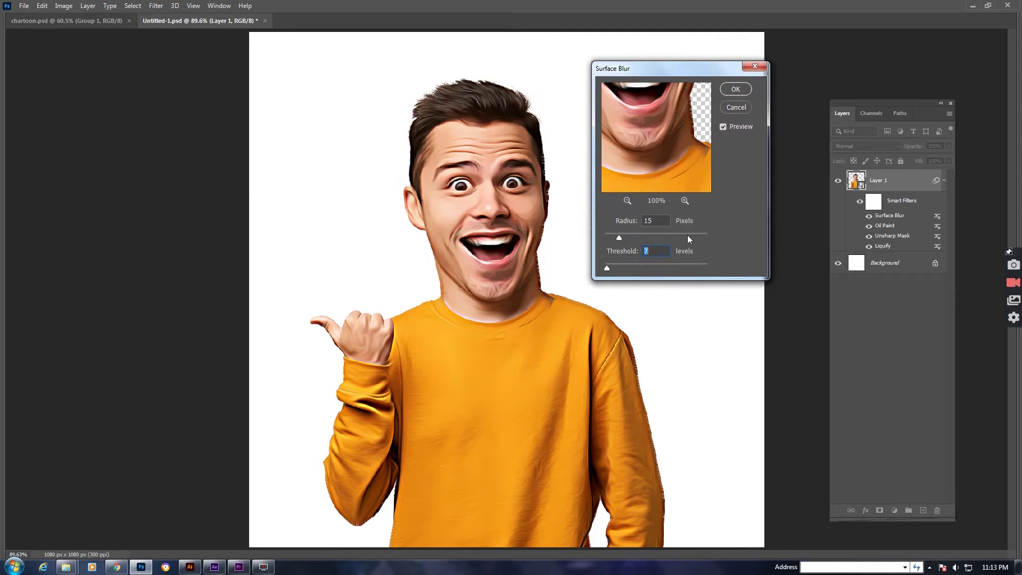
{"action": "left_click", "coordinate": [734, 90]}
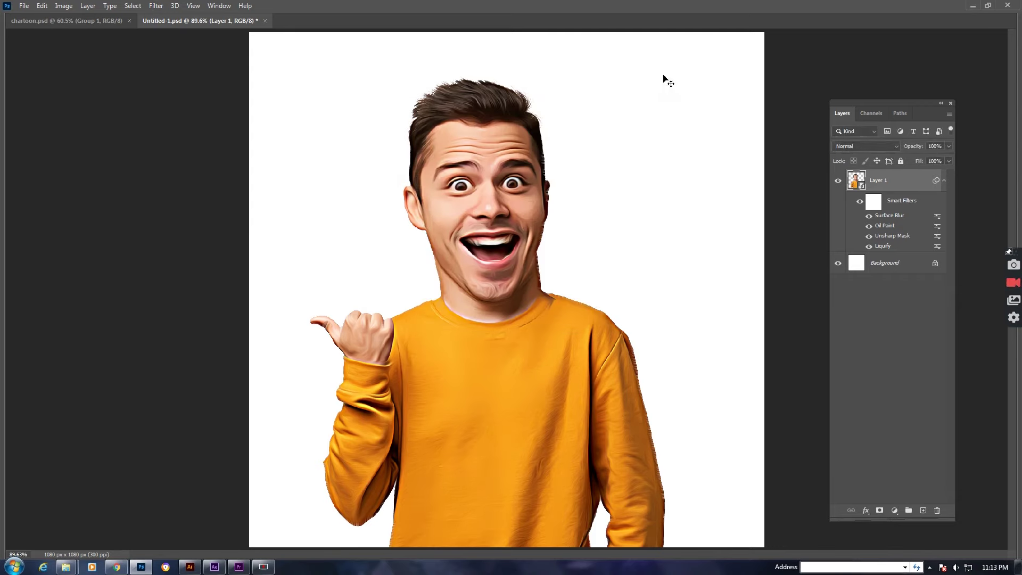
- Add a Smart Sharpen smart filter at 200% amount and 1.5 px radius
{"action": "left_click", "coordinate": [160, 7]}
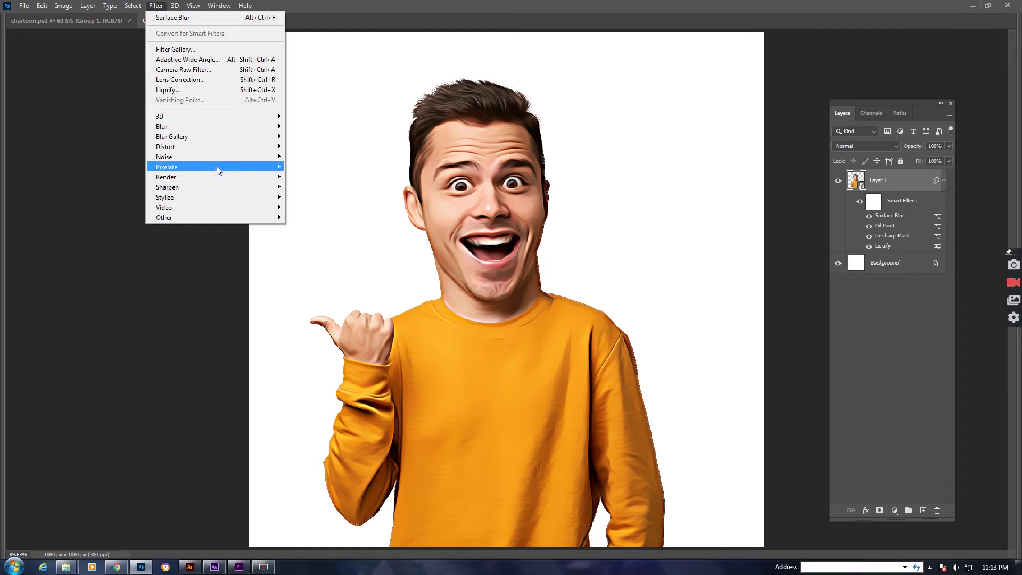
{"action": "mouse_move", "coordinate": [213, 187]}
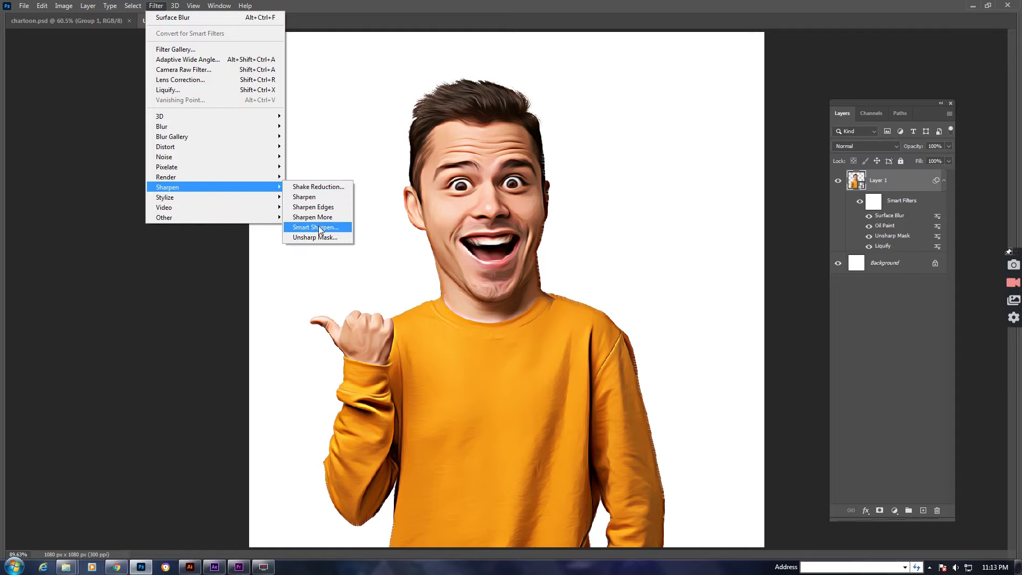
{"action": "left_click", "coordinate": [318, 227]}
{"action": "left_click_drag", "start_coordinate": [593, 119], "coordinate": [531, 246]}
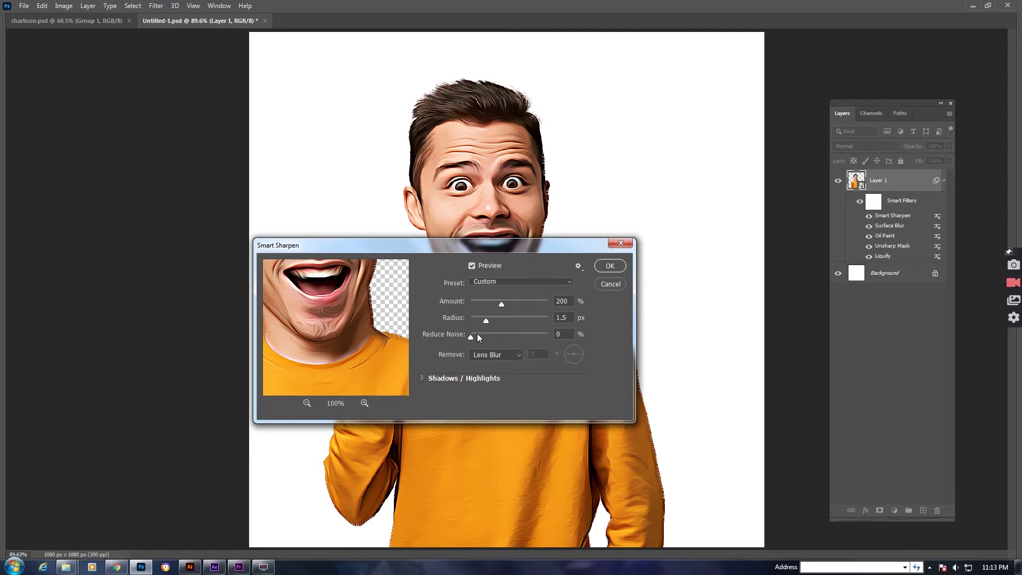
{"action": "left_click", "coordinate": [610, 266]}
{"action": "left_click", "coordinate": [153, 6]}
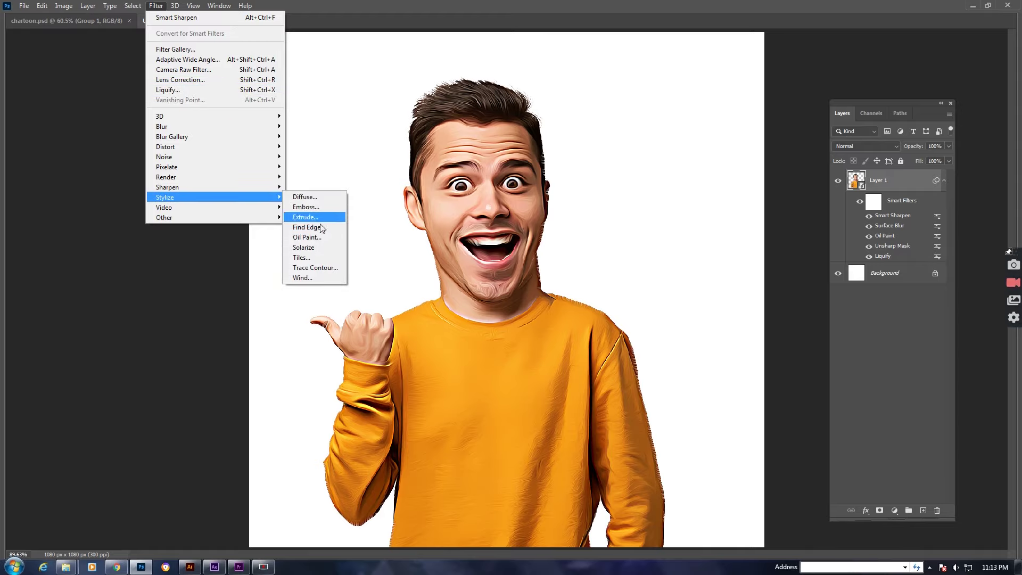
- Stack a second Oil Paint filter at Stylization 5.0, Cleanliness 3.0, then save the document
{"action": "left_click", "coordinate": [329, 238]}
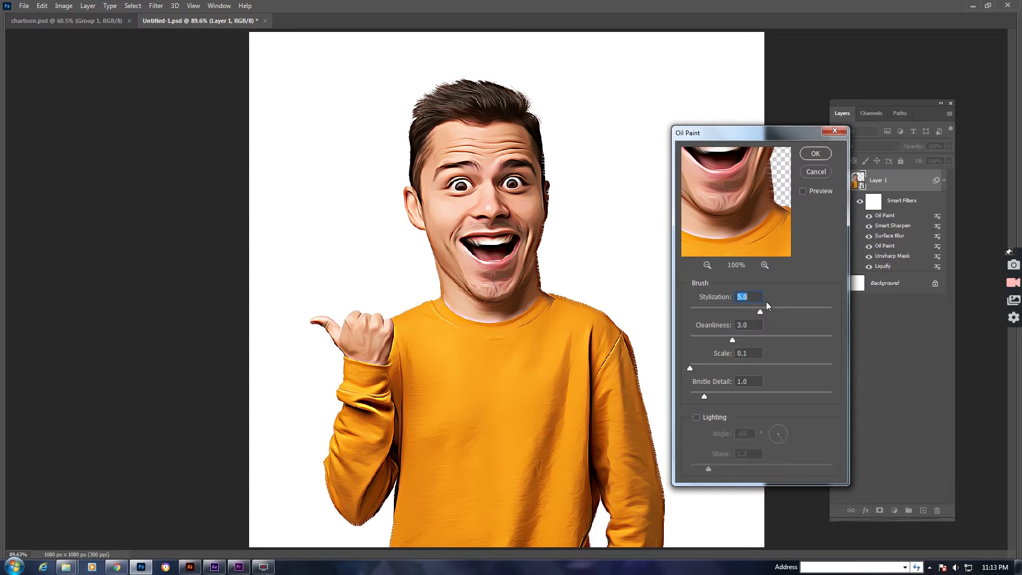
{"action": "left_click", "coordinate": [755, 298]}
{"action": "left_click", "coordinate": [805, 155]}
{"action": "key", "text": "ctrl+s"}
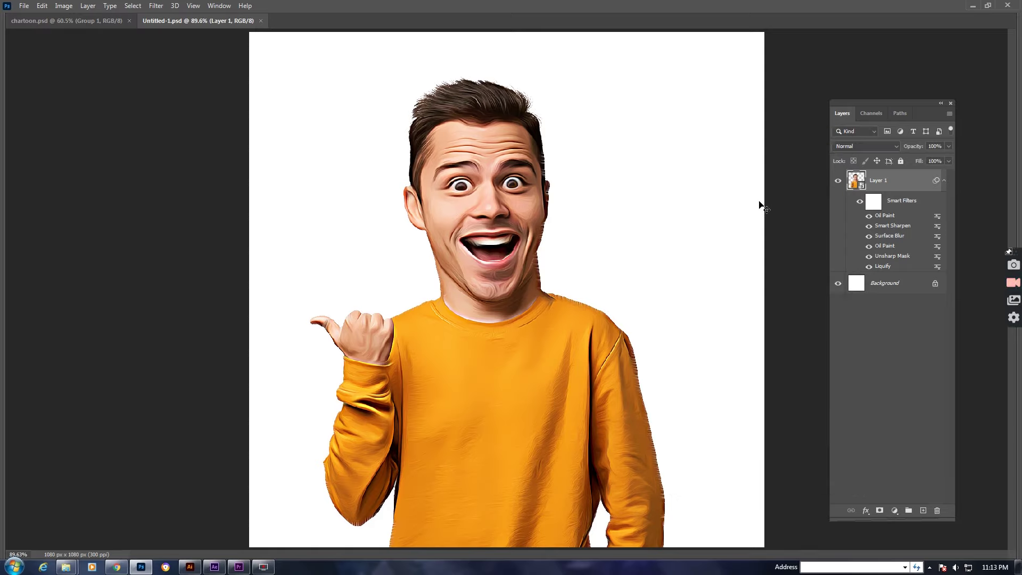
{"action": "left_click", "coordinate": [859, 201]}
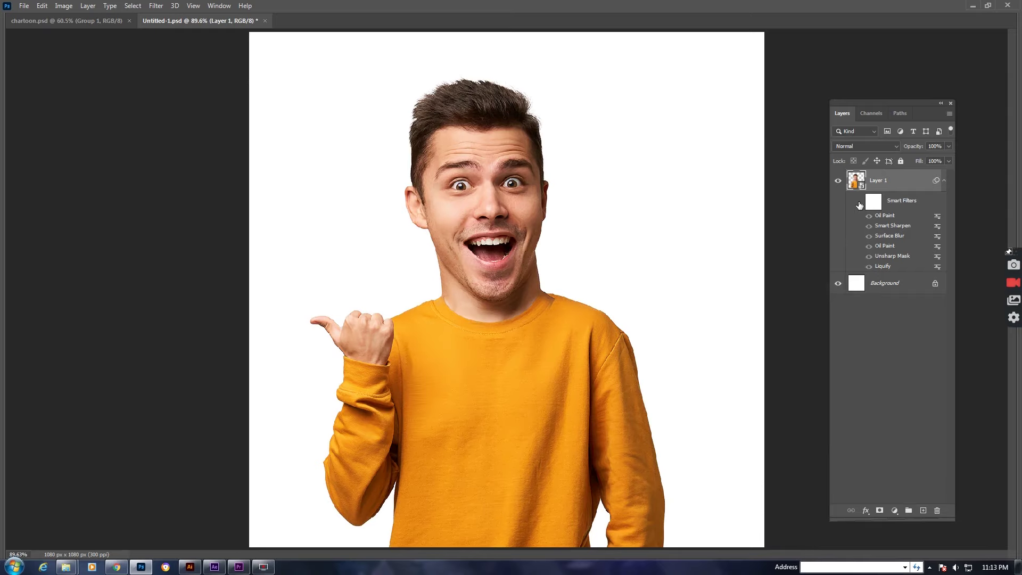
{"action": "left_click", "coordinate": [859, 203]}
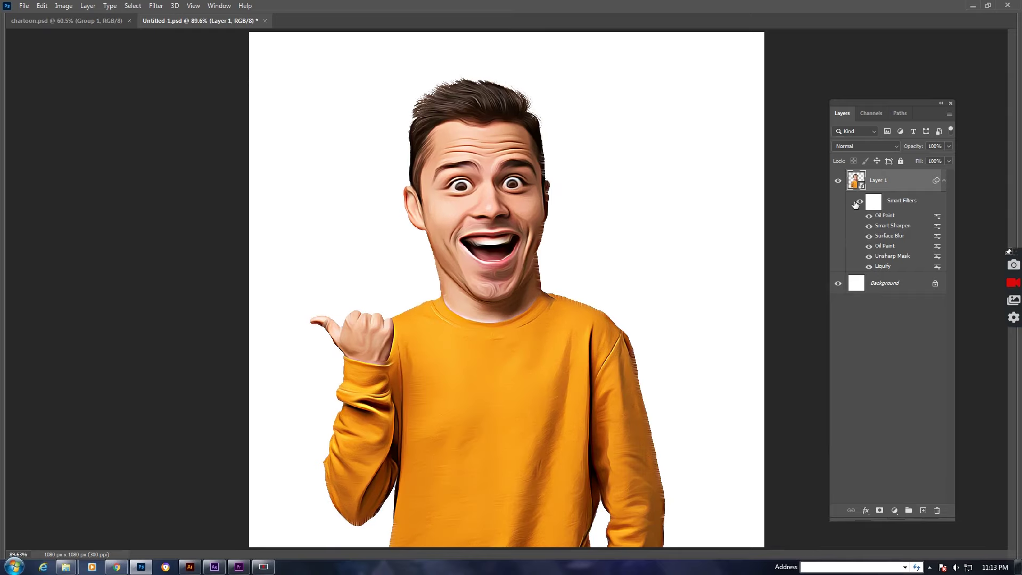
{"action": "key", "text": "ctrl+1"}
{"action": "key", "text": "ctrl+s"}
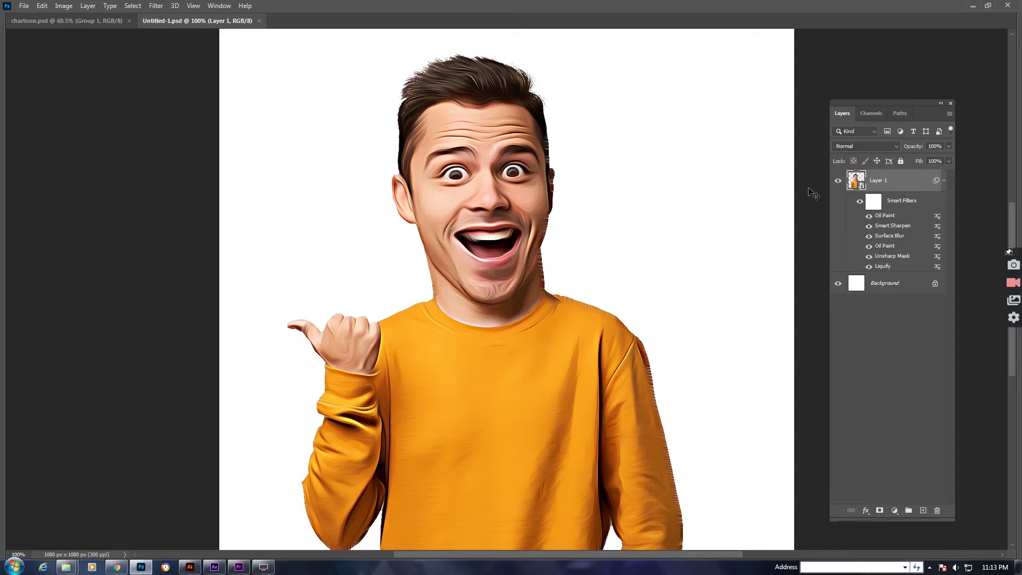
{"action": "key", "text": "ctrl+0"}
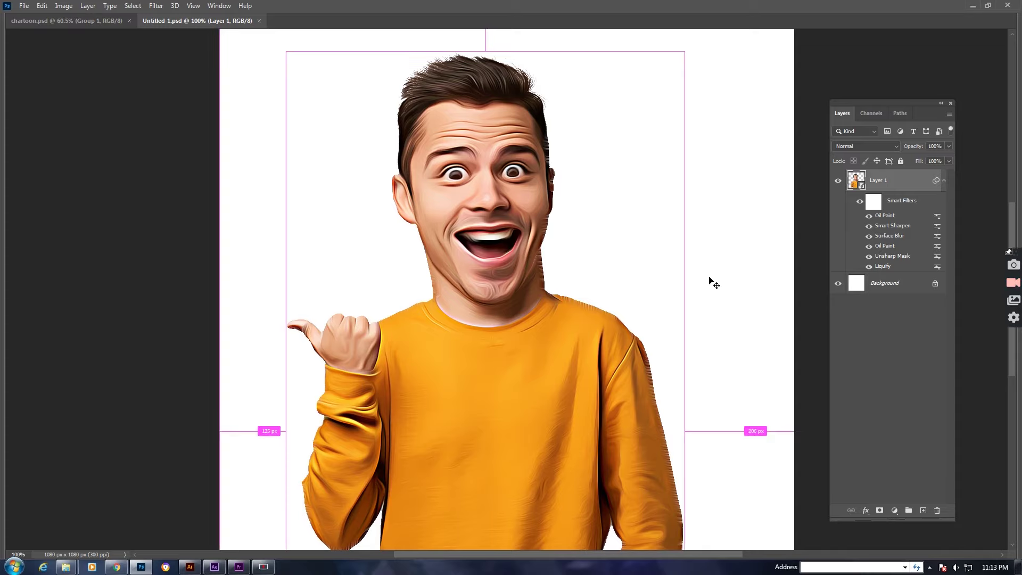